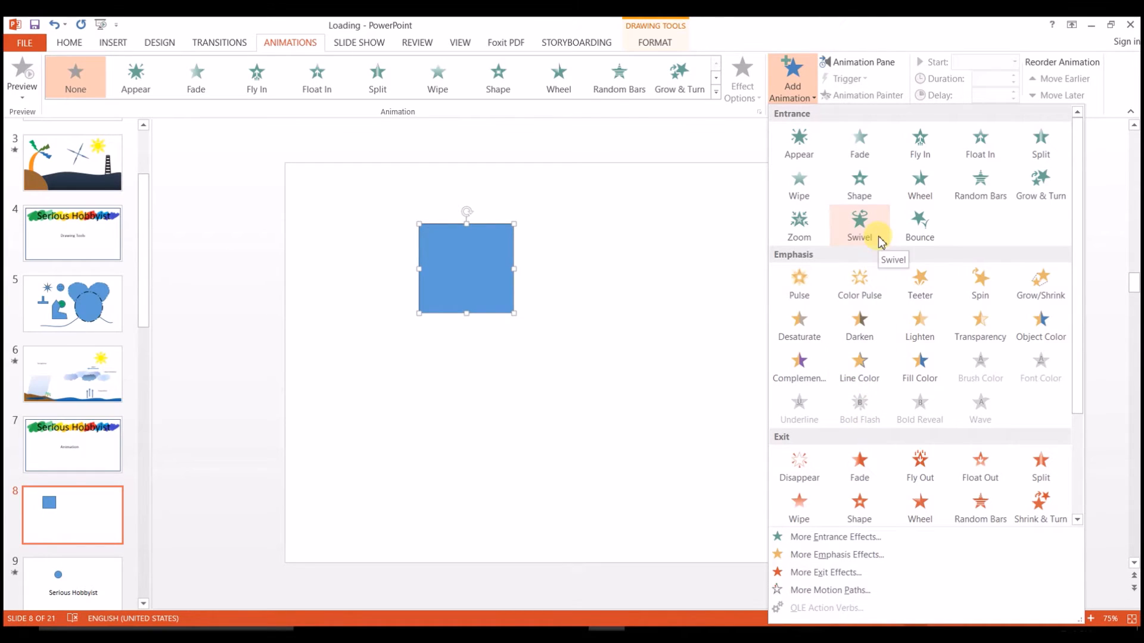
# - Add a Wheel entrance, a Fill Color emphasis and a Bounce exit animation to the blue square
pyautogui.click(921, 191)
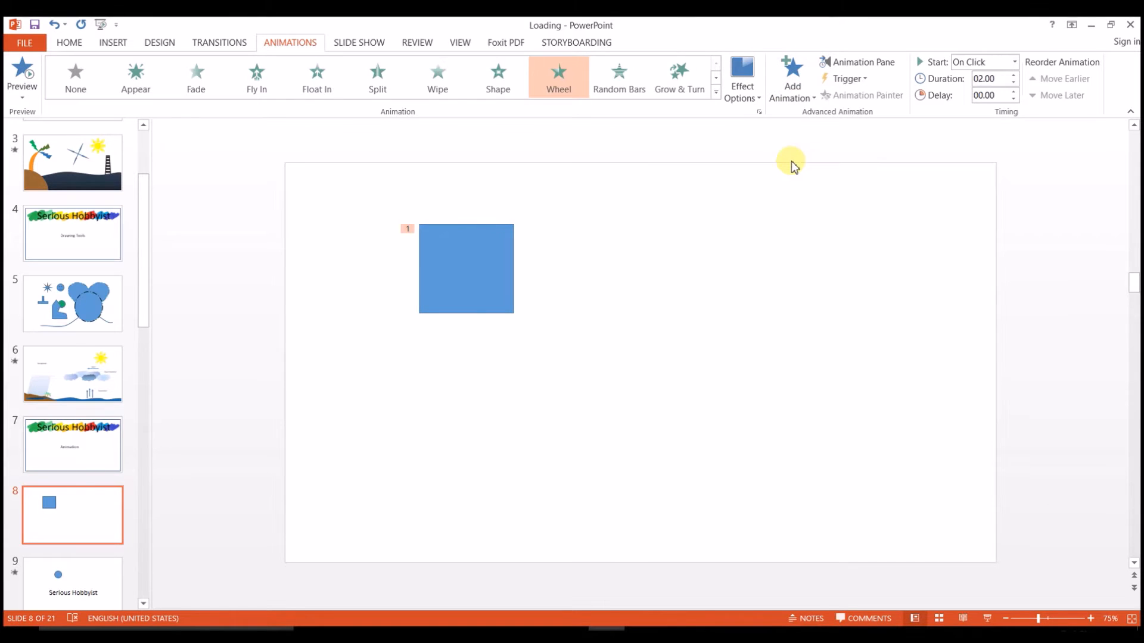
pyautogui.click(792, 99)
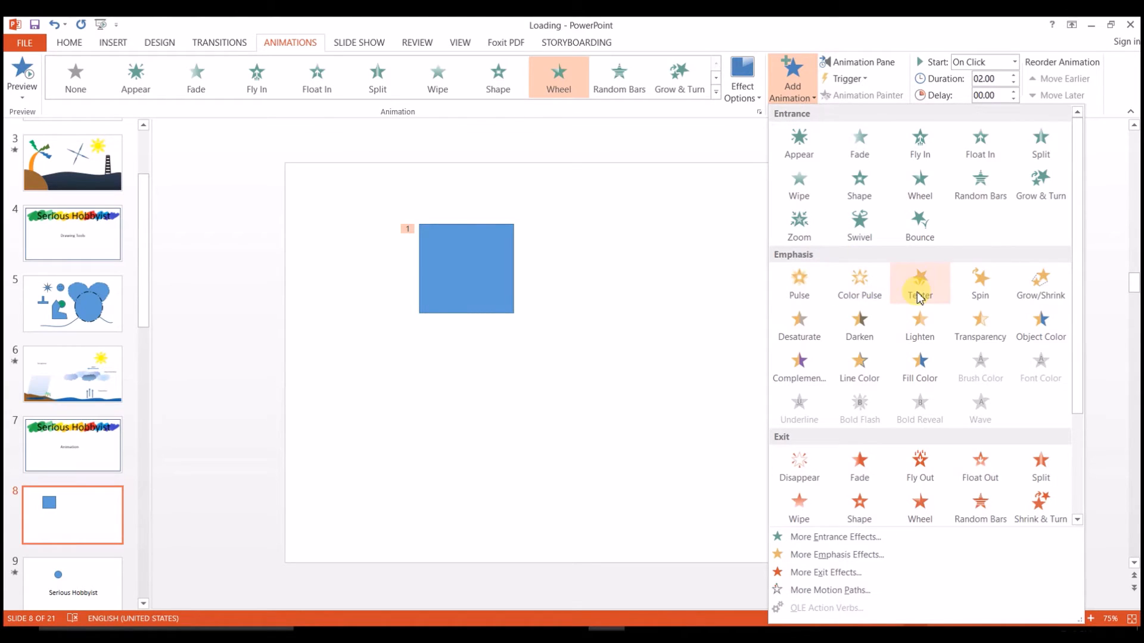
pyautogui.click(933, 370)
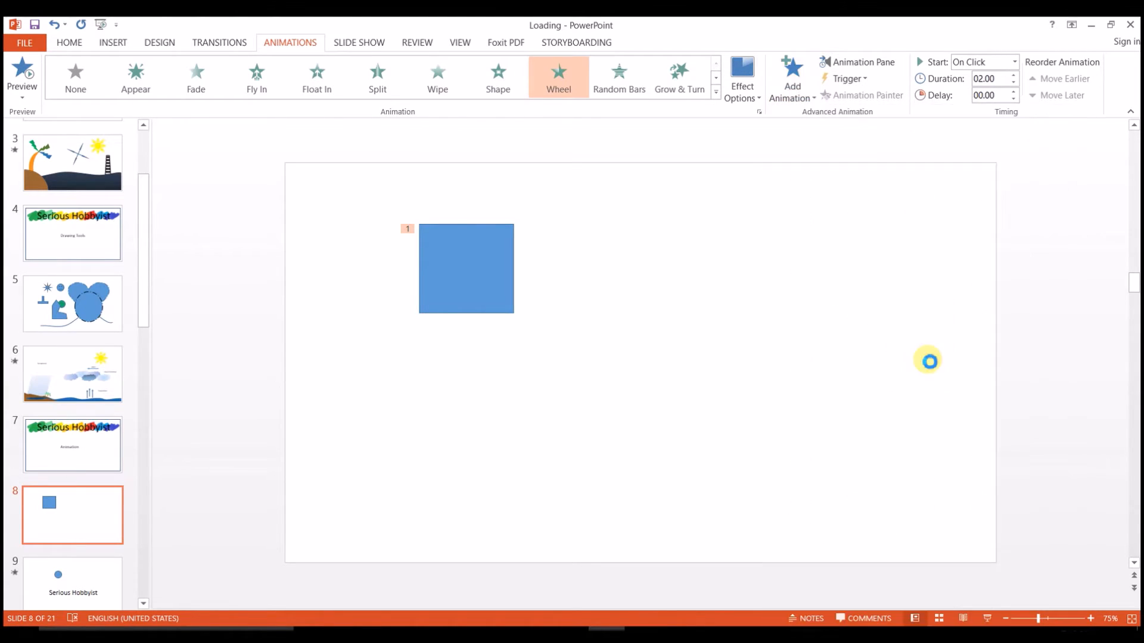
pyautogui.click(780, 95)
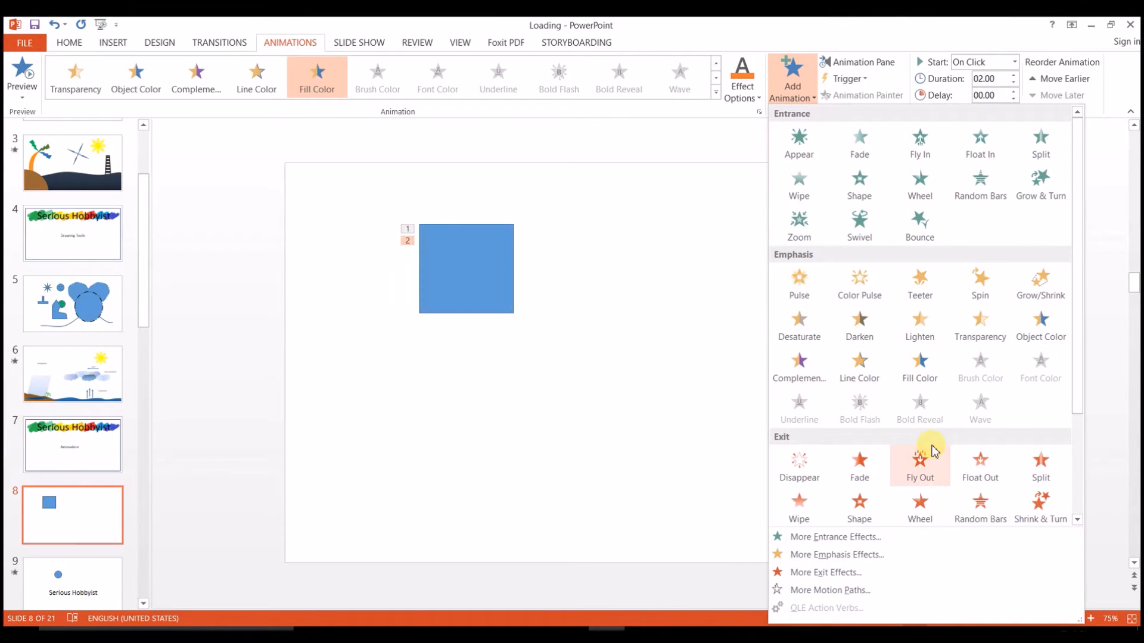
pyautogui.scroll(-3, 933, 453)
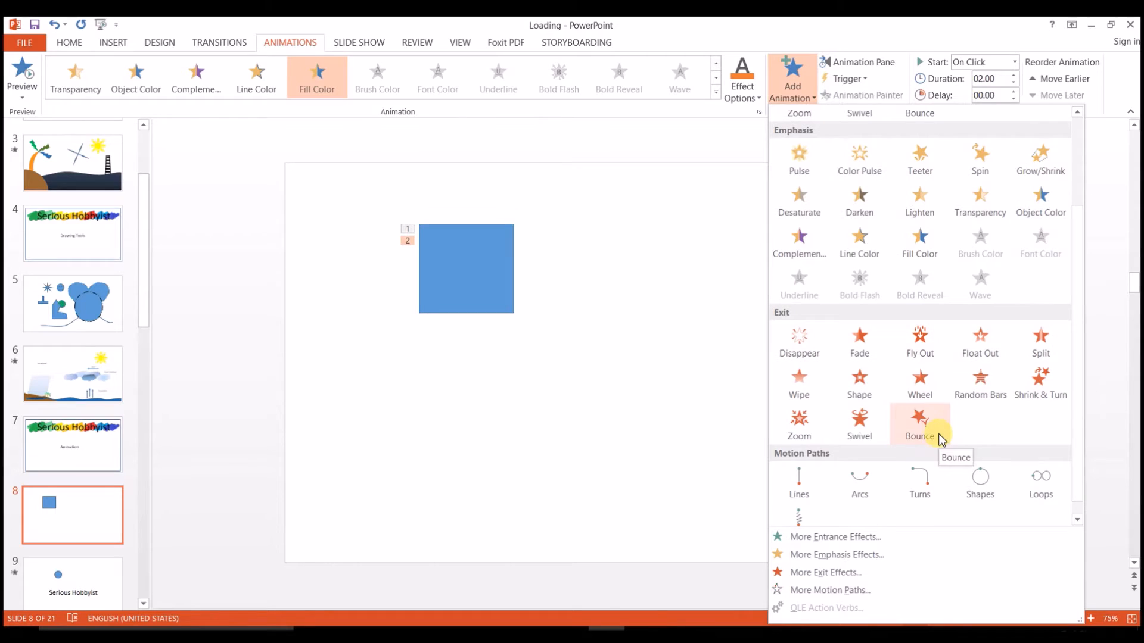
pyautogui.click(941, 439)
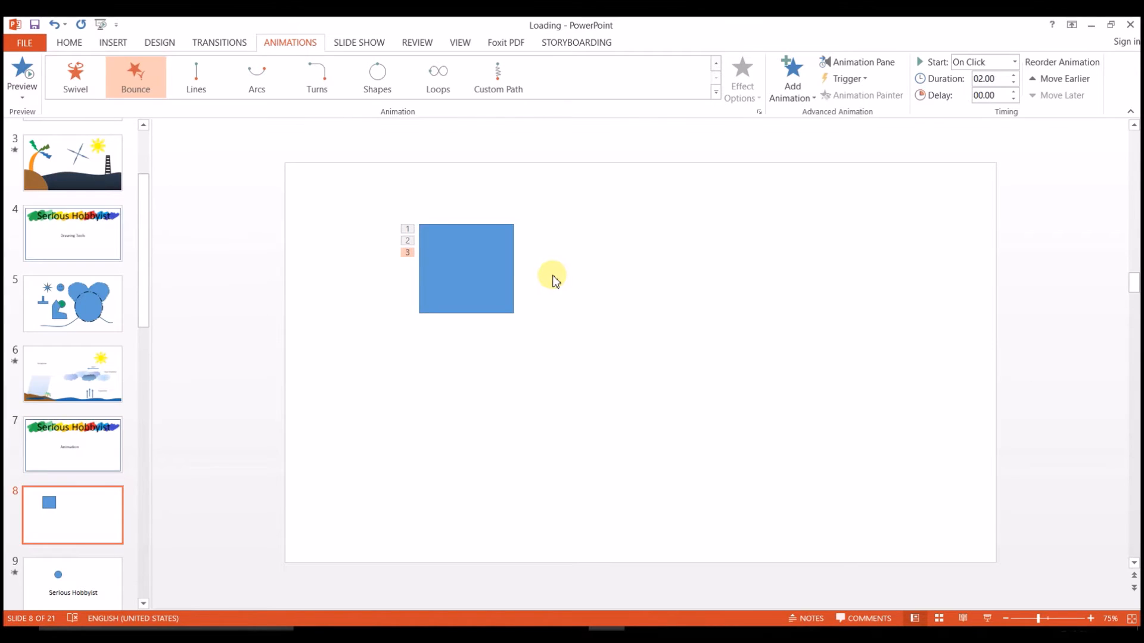
# - Show a widened Animation Pane and set the square's Bounce exit effect to start with previous
pyautogui.click(862, 65)
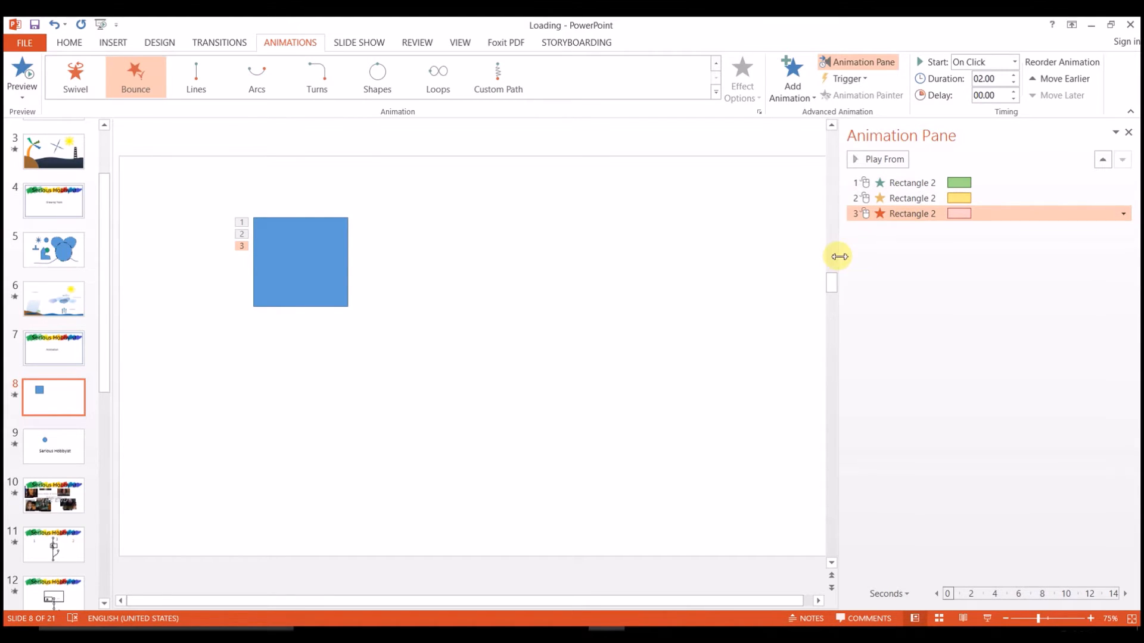
pyautogui.moveTo(839, 256); pyautogui.dragTo(786, 265)
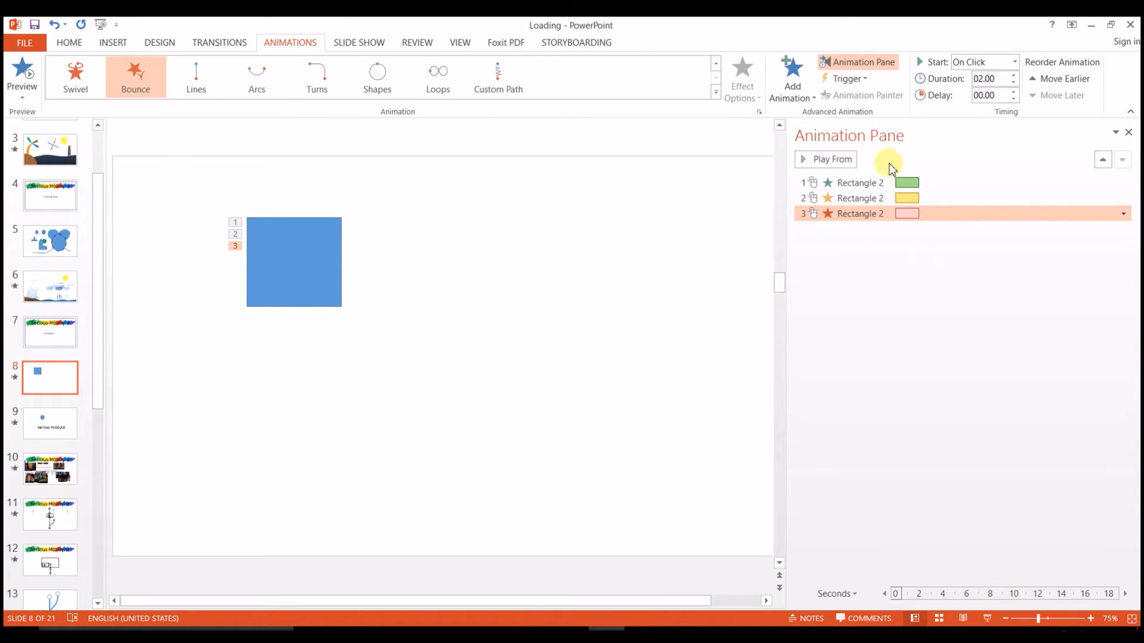
pyautogui.click(301, 268)
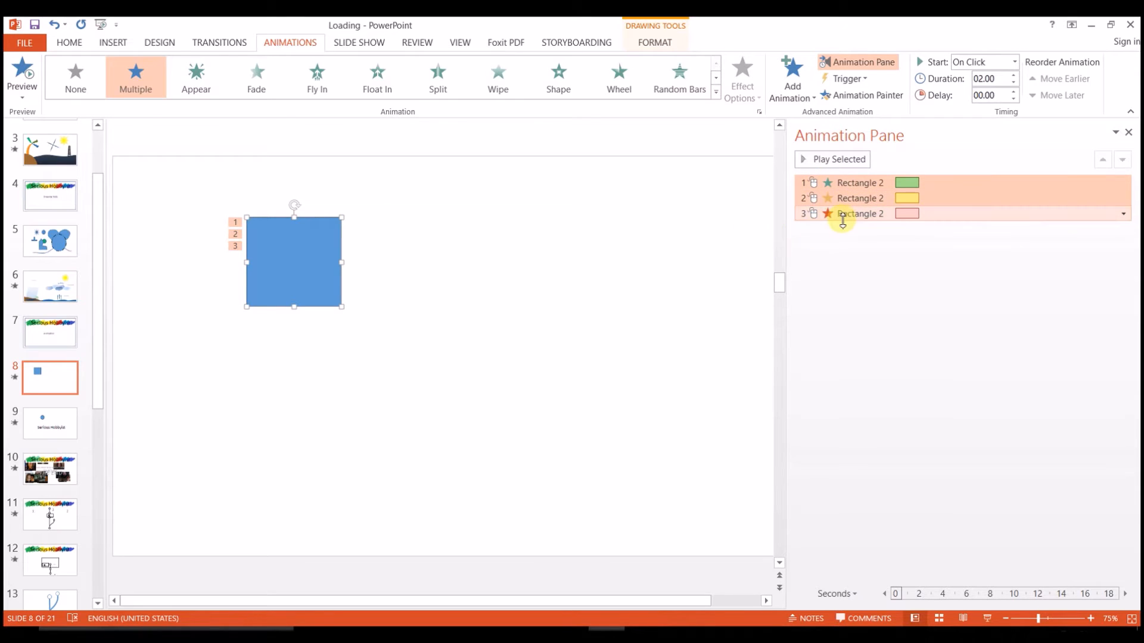
pyautogui.click(843, 214)
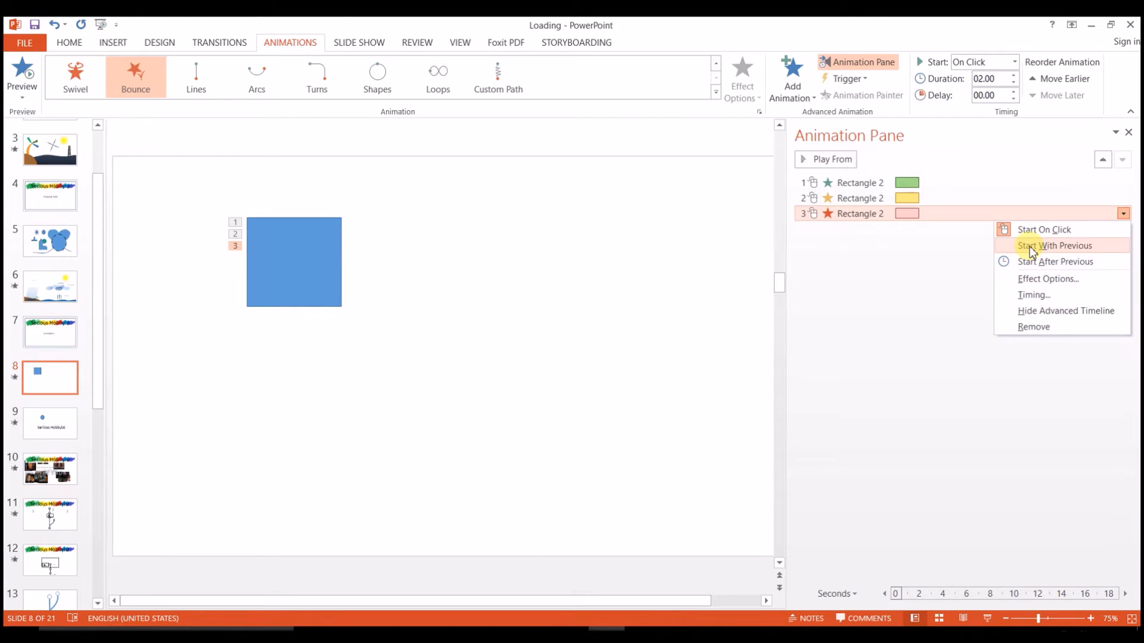
pyautogui.click(1031, 247)
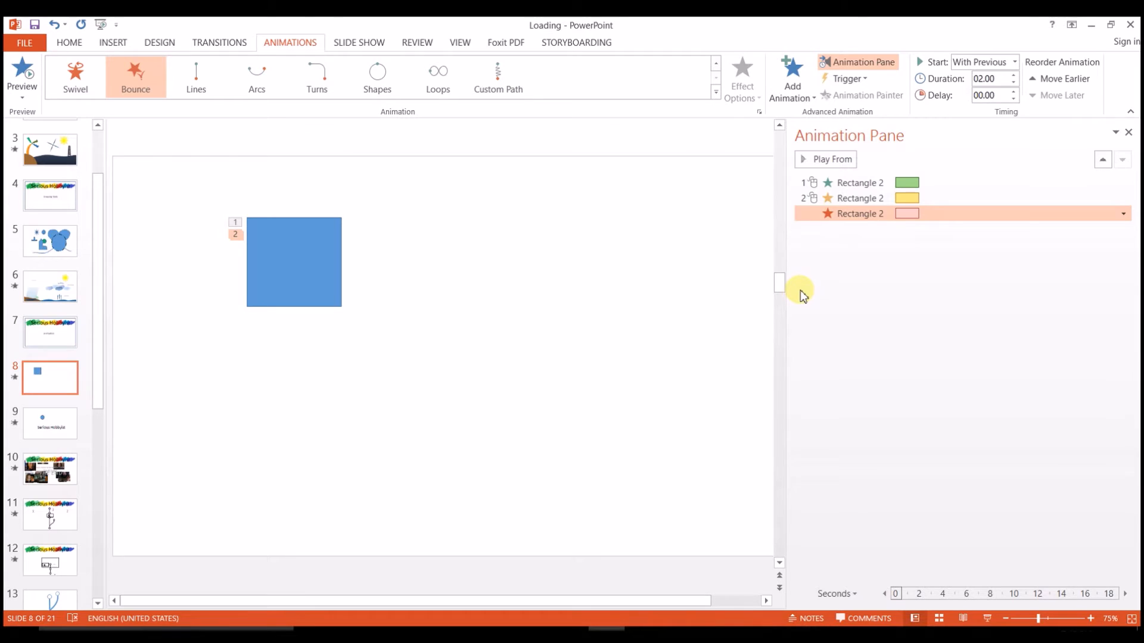
# - Stagger the three effects on the timeline, delaying Wheel 0.7, Fill Color 1.1 and Bounce 2.2 seconds
pyautogui.click(906, 184)
pyautogui.moveTo(906, 184); pyautogui.dragTo(933, 213)
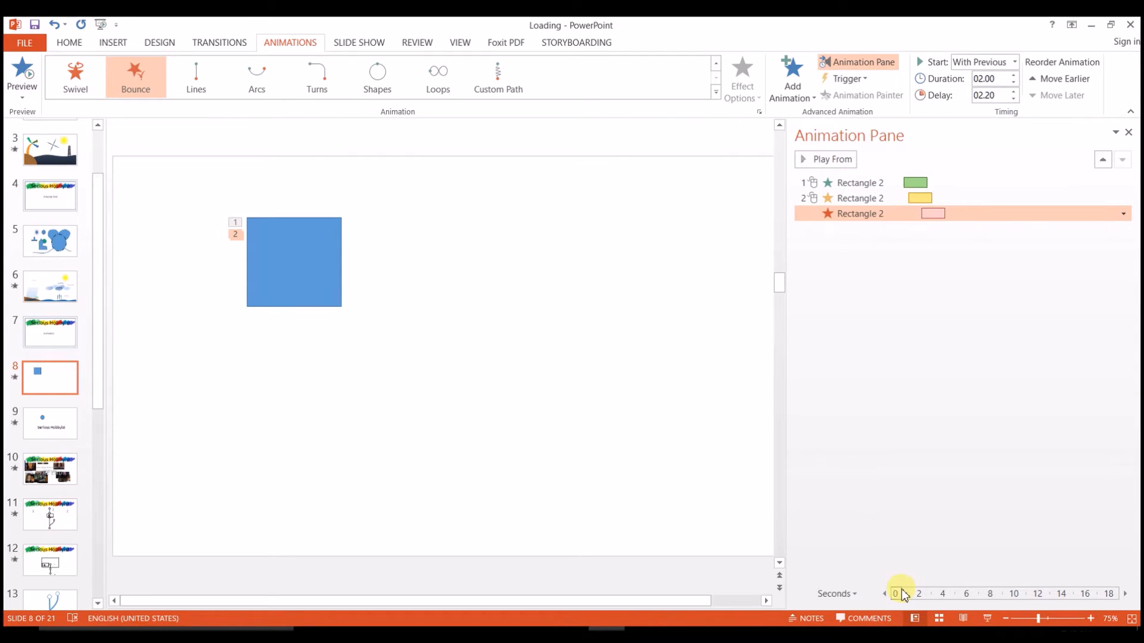
pyautogui.click(1126, 595)
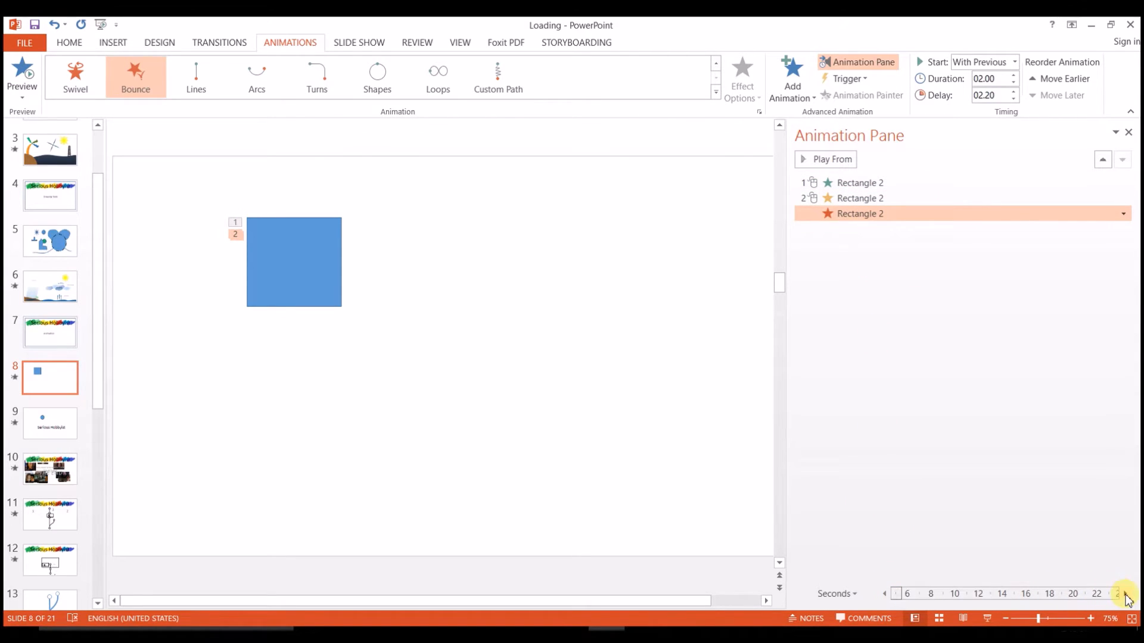
pyautogui.click(885, 595)
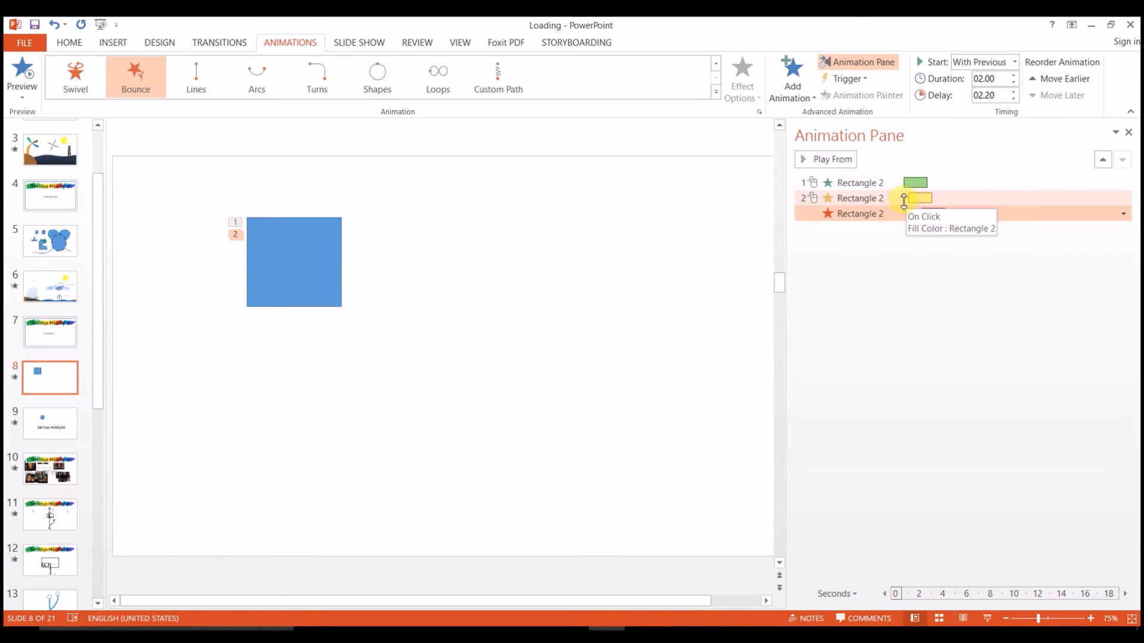
# - Move the Wheel entrance effect on the timeline so that it starts at 0 seconds
pyautogui.click(867, 183)
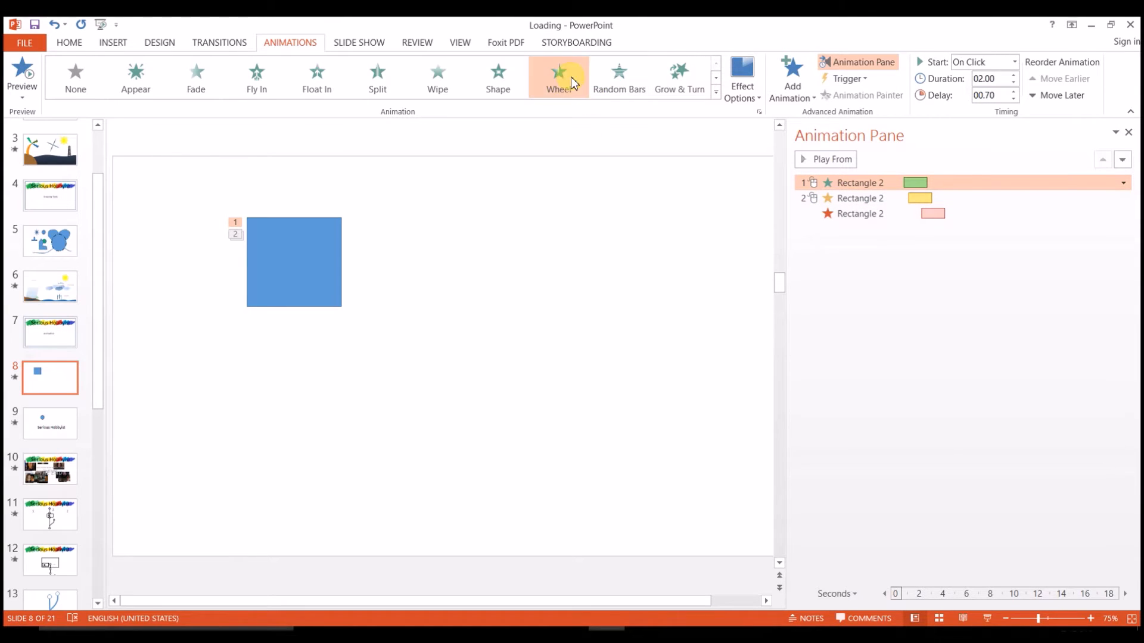
pyautogui.rightClick(861, 182)
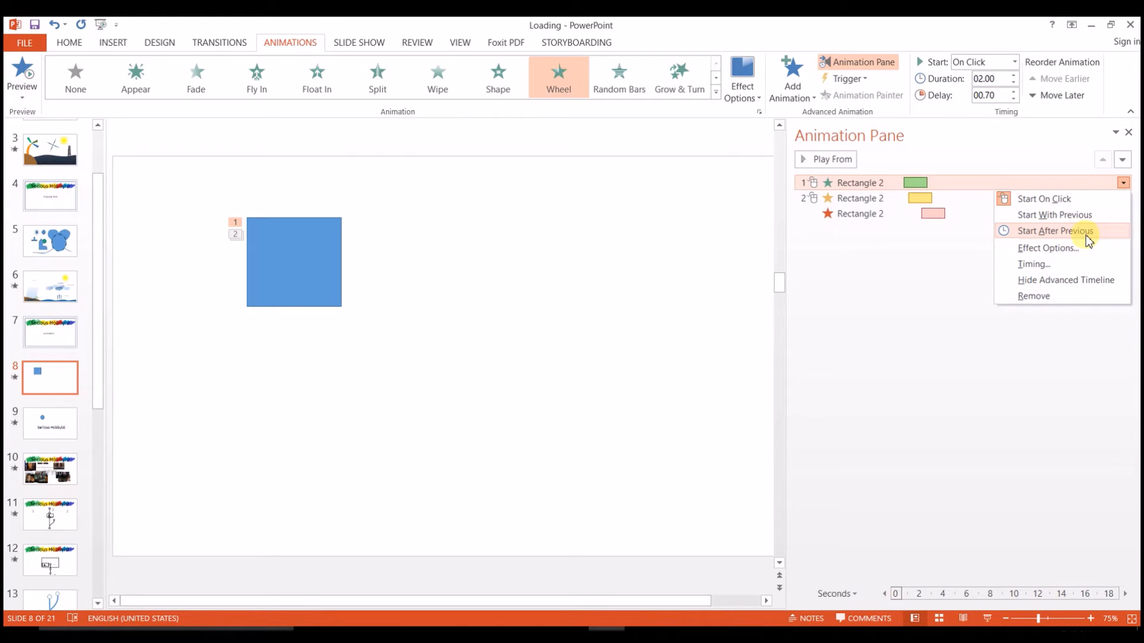
pyautogui.click(916, 190)
pyautogui.moveTo(916, 189); pyautogui.dragTo(901, 186)
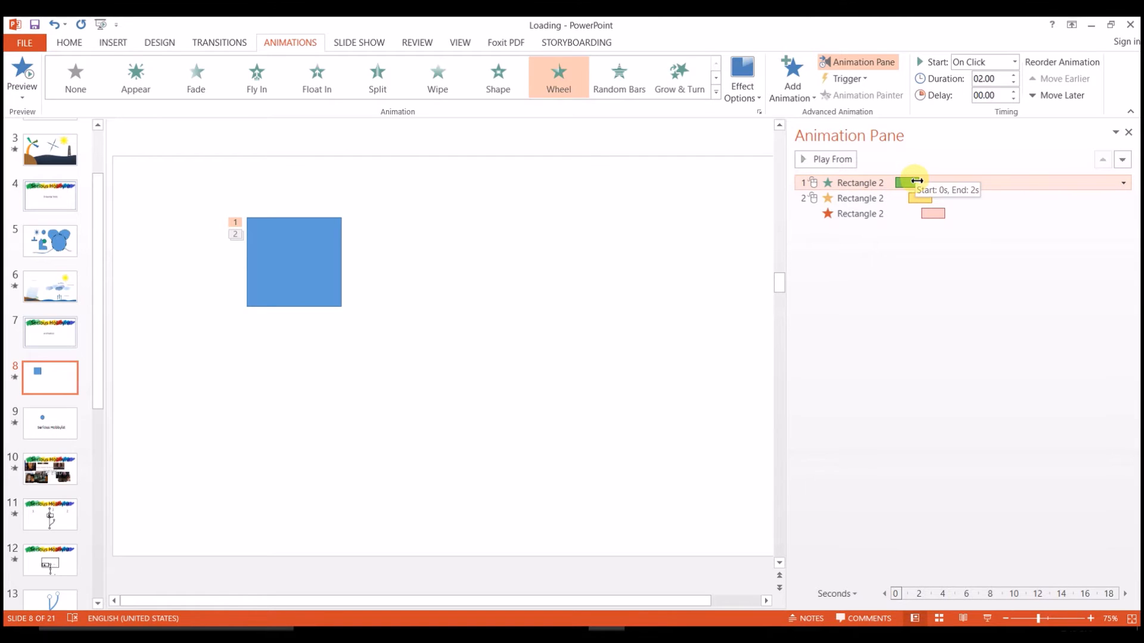
# - Set the Fill Color and Bounce effects to start with previous, both with no delay
pyautogui.click(859, 196)
pyautogui.rightClick(1021, 198)
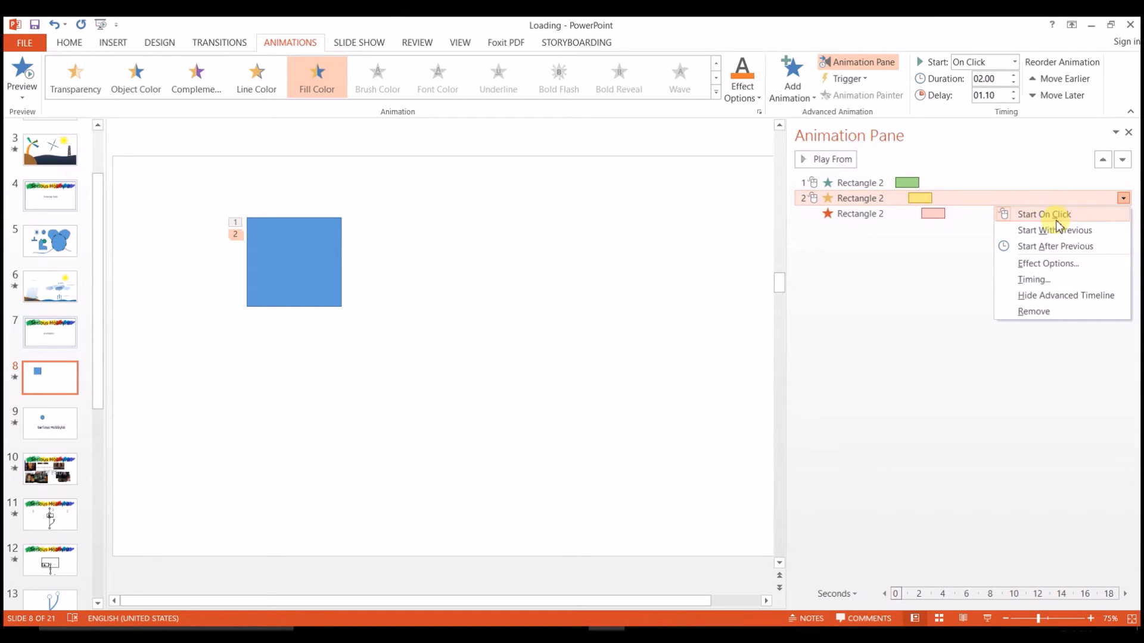
pyautogui.click(1056, 231)
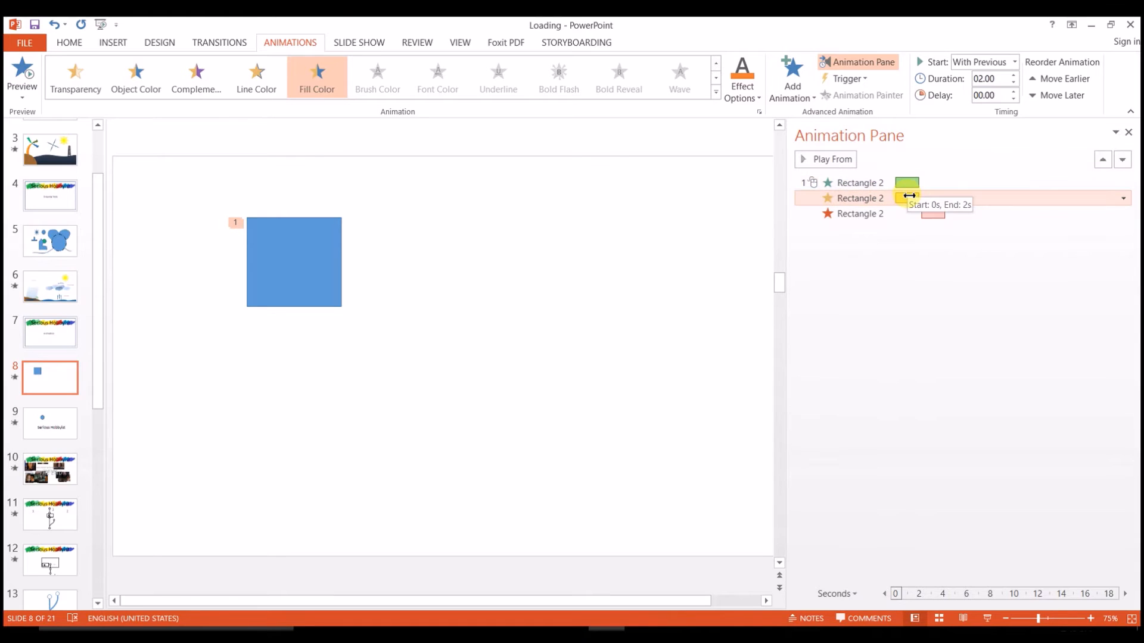
pyautogui.click(872, 213)
pyautogui.click(1123, 213)
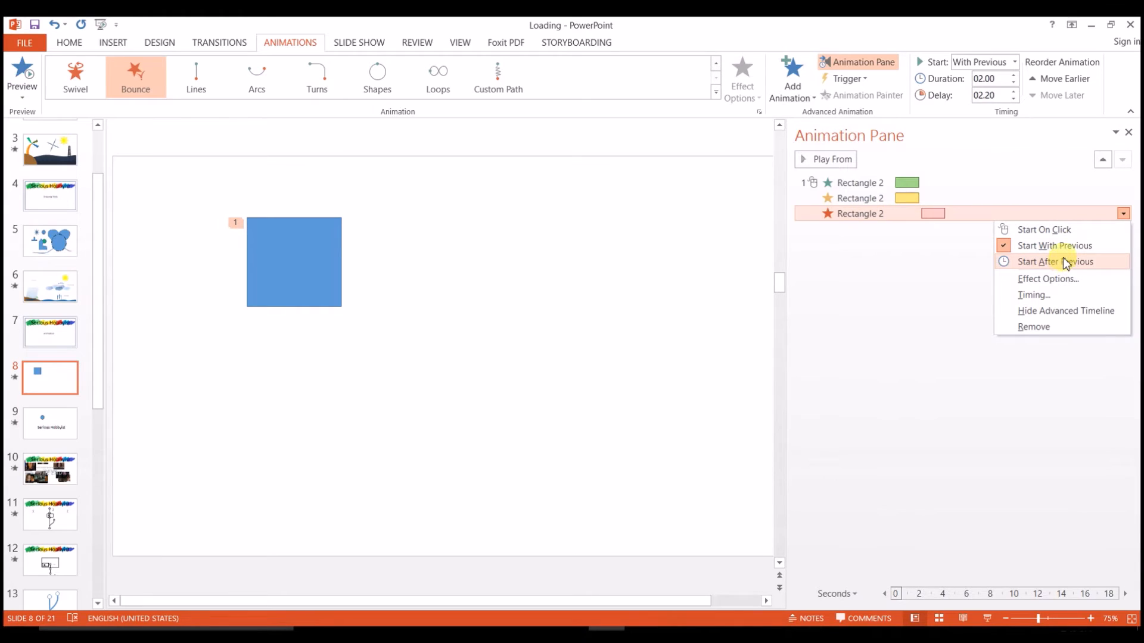
pyautogui.click(1065, 247)
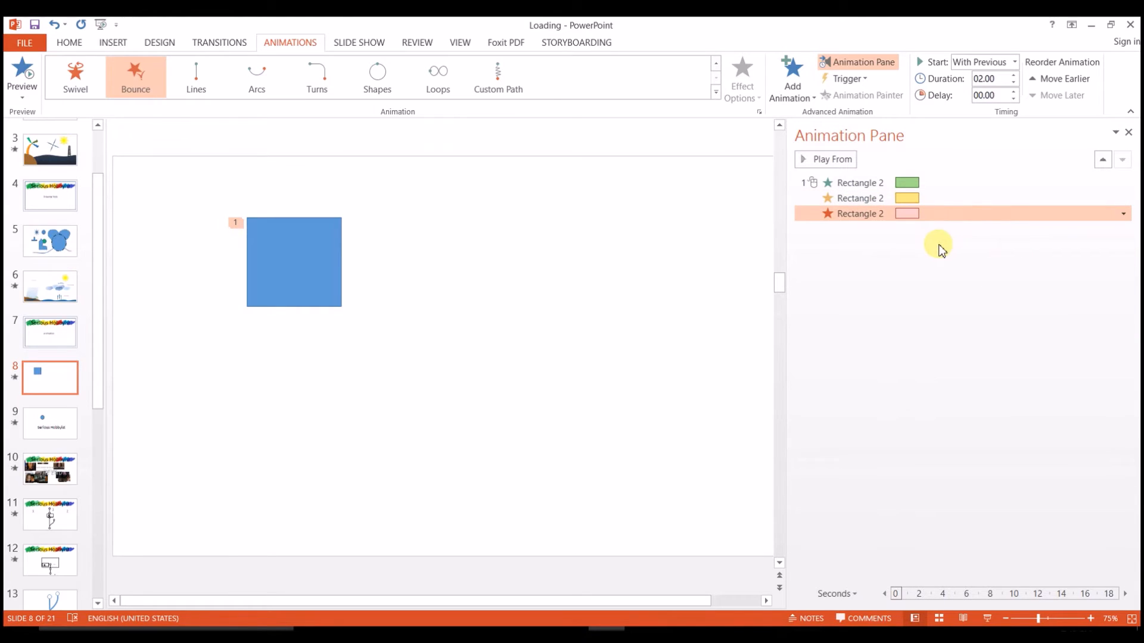
# - Set the Bounce exit effect to start after previous
pyautogui.rightClick(844, 215)
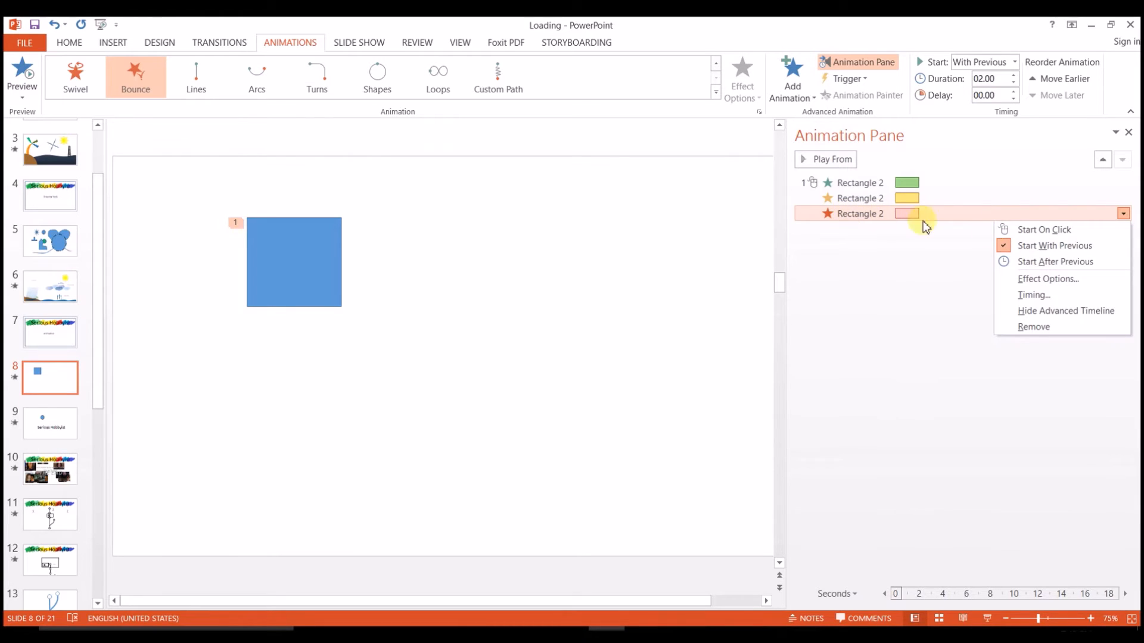
pyautogui.click(1055, 266)
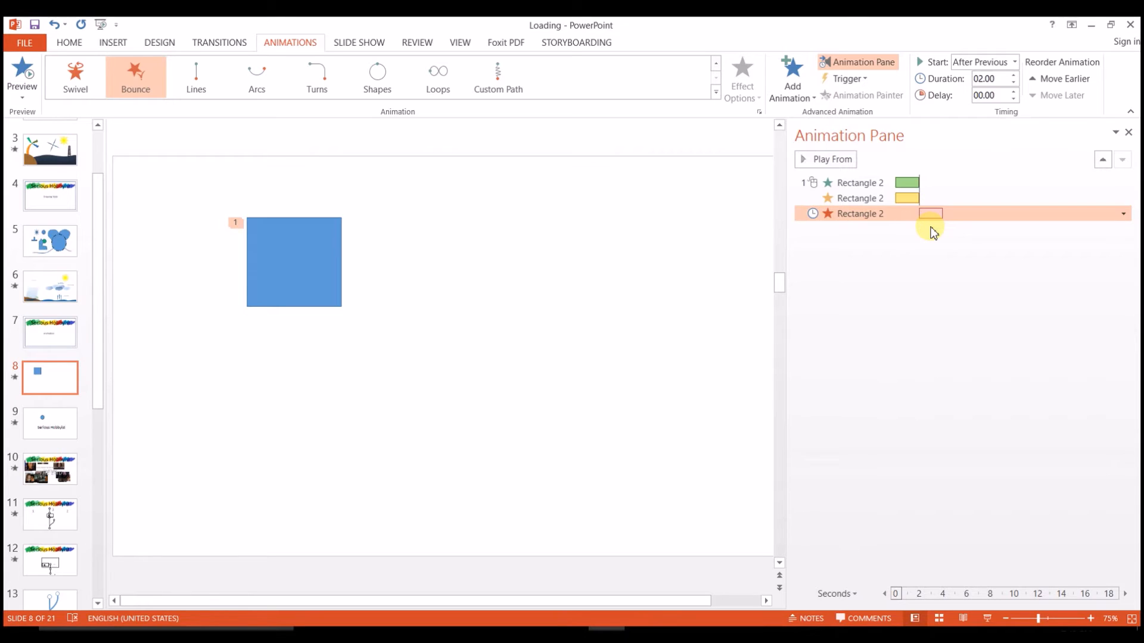
pyautogui.rightClick(904, 215)
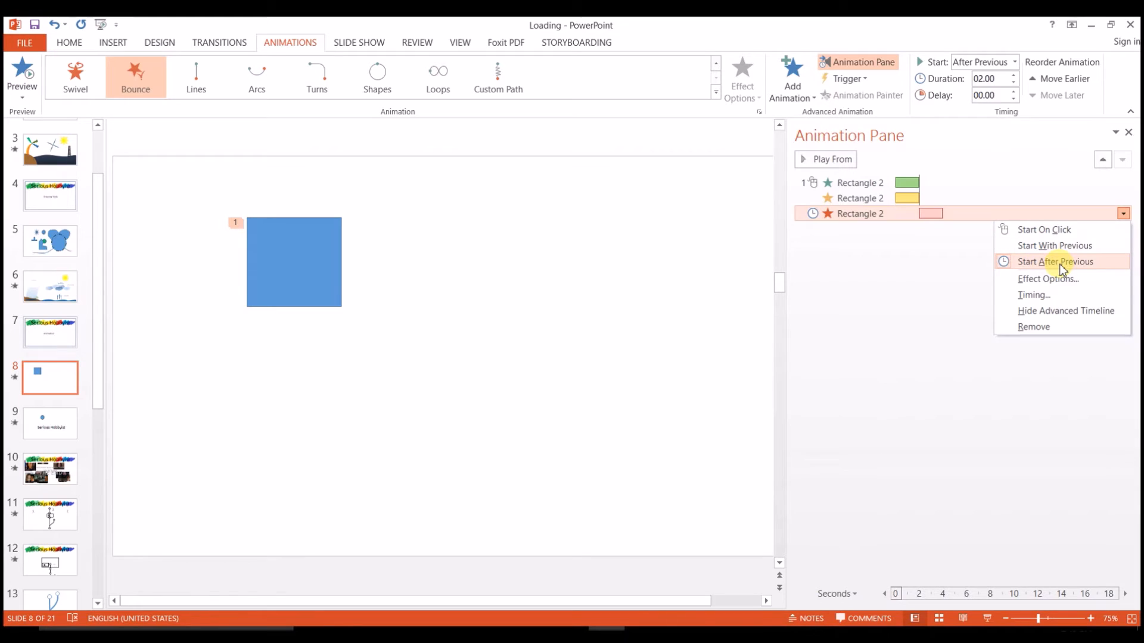
pyautogui.click(955, 277)
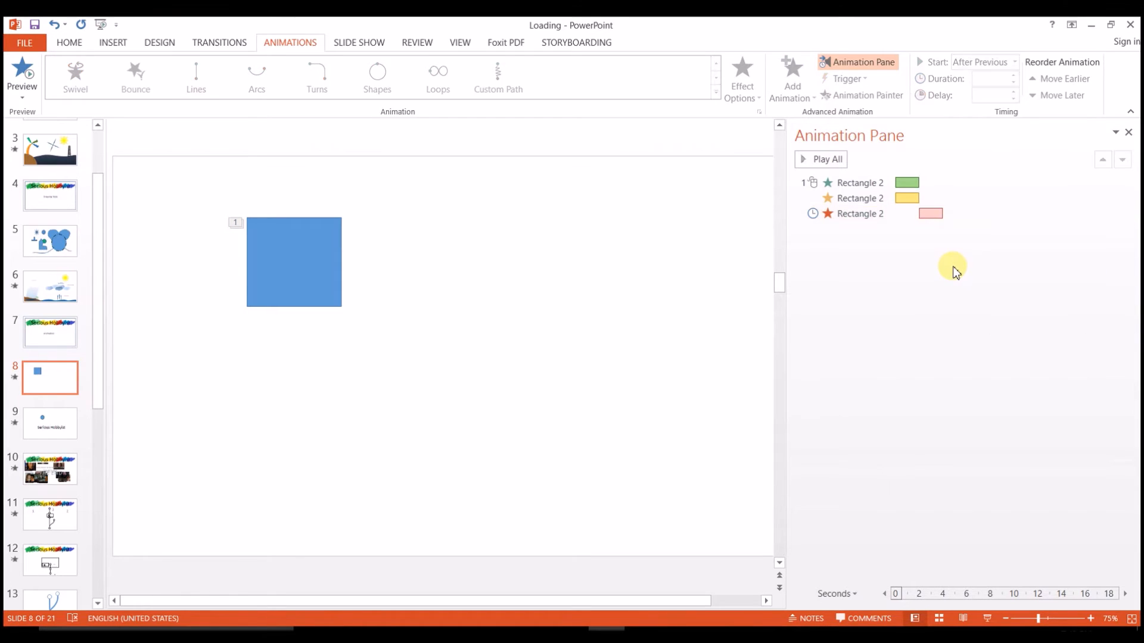
pyautogui.click(934, 214)
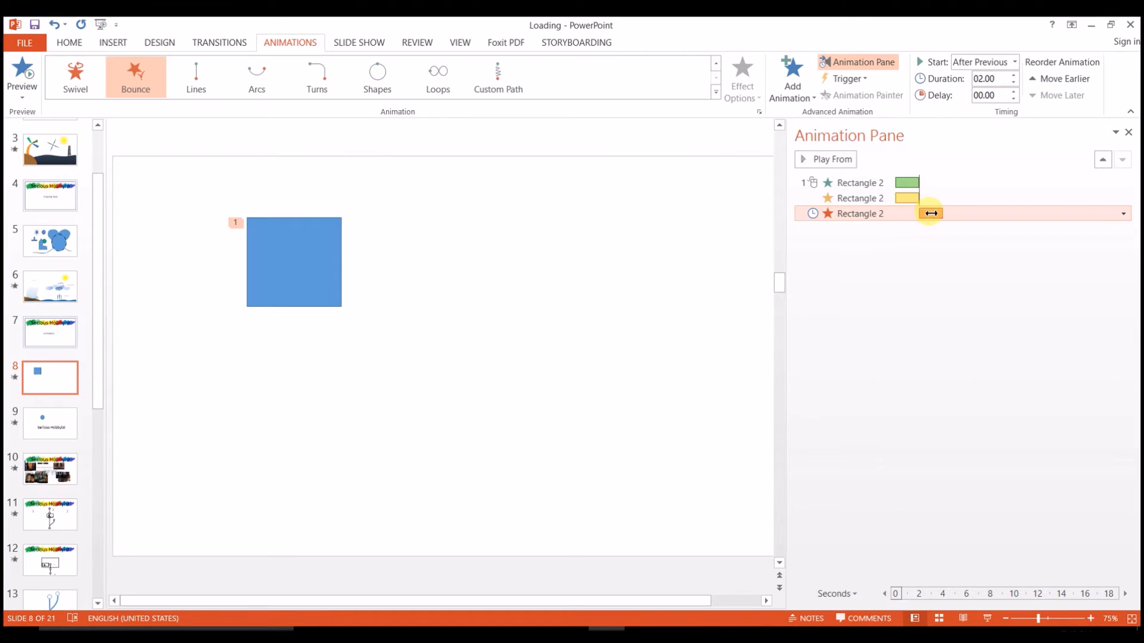
# - Set the Bounce exit effect to start with previous and delay it 0.9 seconds on the timeline
pyautogui.rightClick(883, 213)
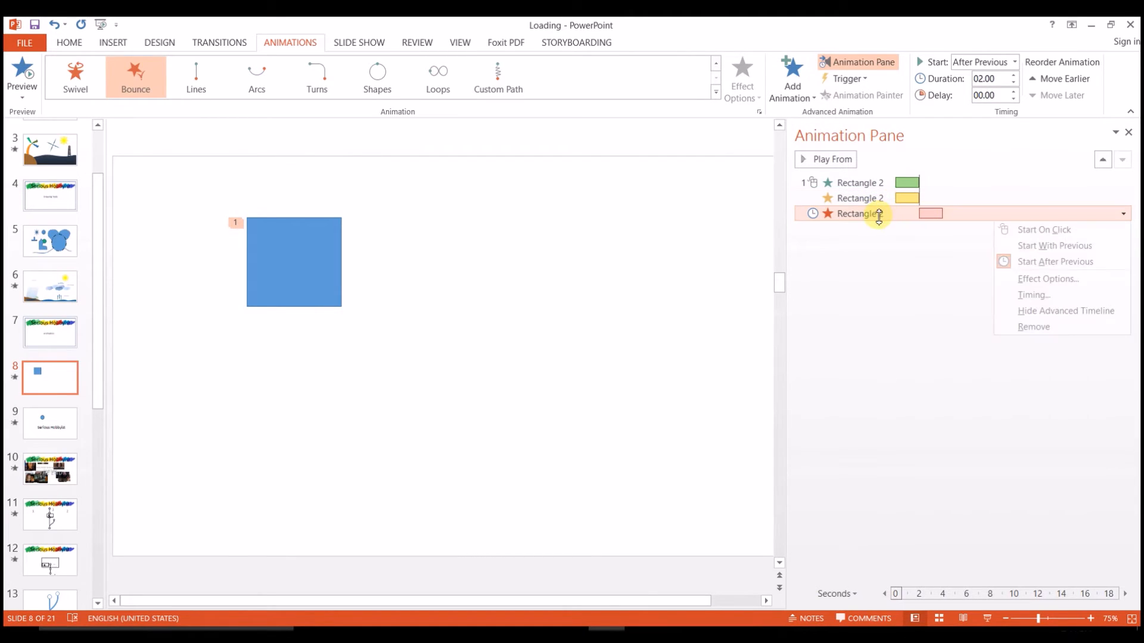
pyautogui.click(1056, 251)
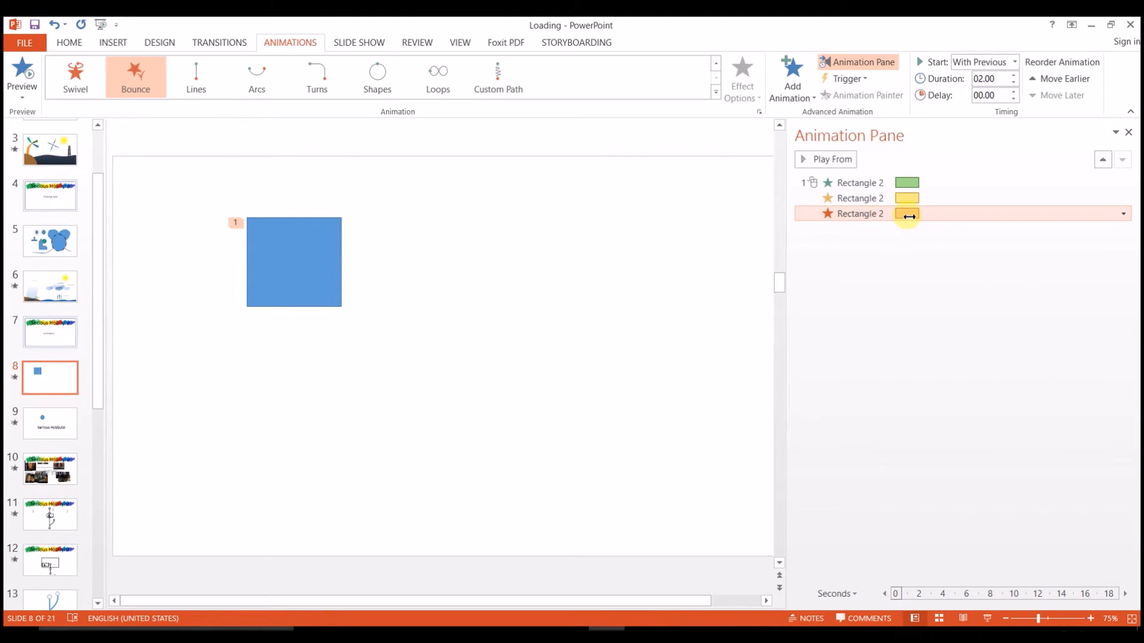
pyautogui.moveTo(910, 216); pyautogui.dragTo(917, 216)
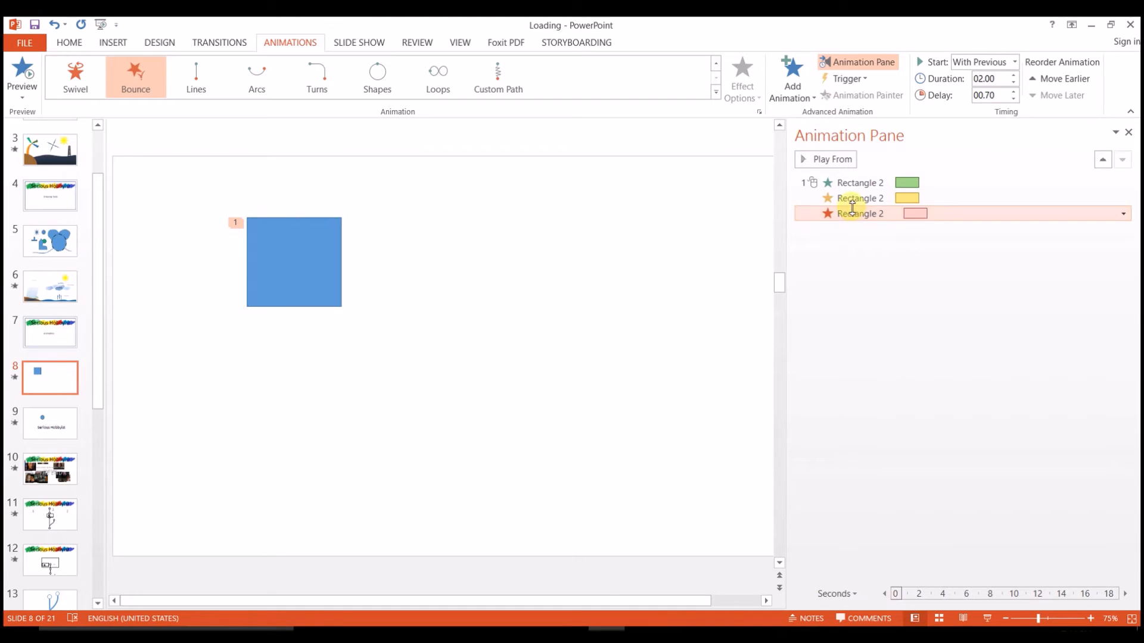
pyautogui.moveTo(916, 215); pyautogui.dragTo(918, 214)
pyautogui.rightClick(914, 222)
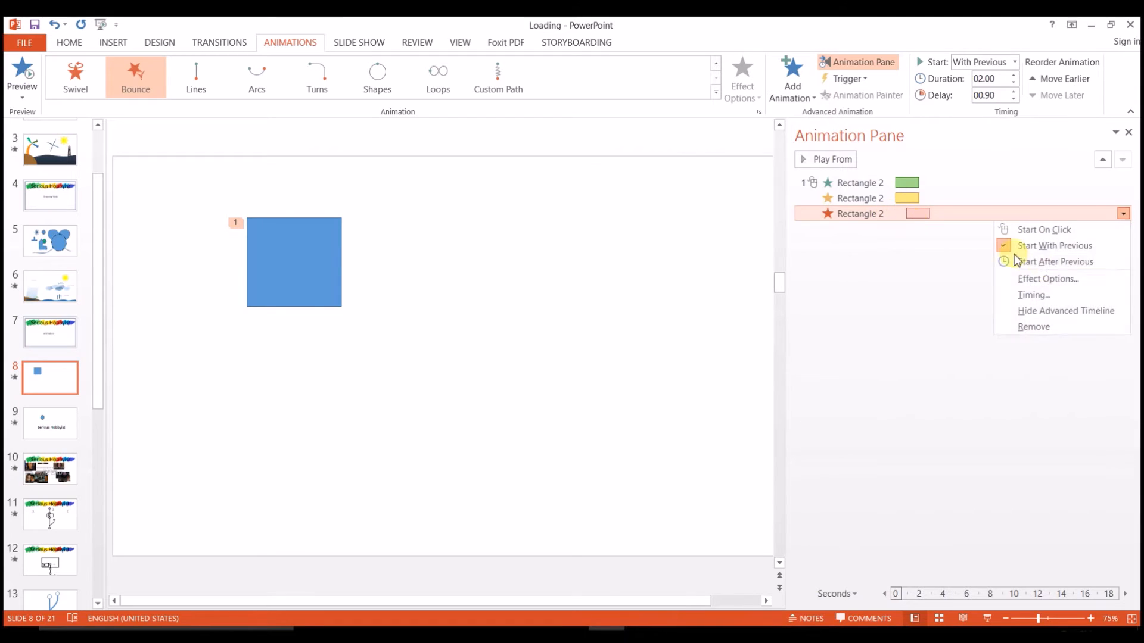
pyautogui.click(932, 264)
# - Stagger the effects on the timeline, lengthening Fill Color to about 11.5 seconds and delaying Bounce by 13 seconds
pyautogui.moveTo(916, 218); pyautogui.dragTo(921, 183)
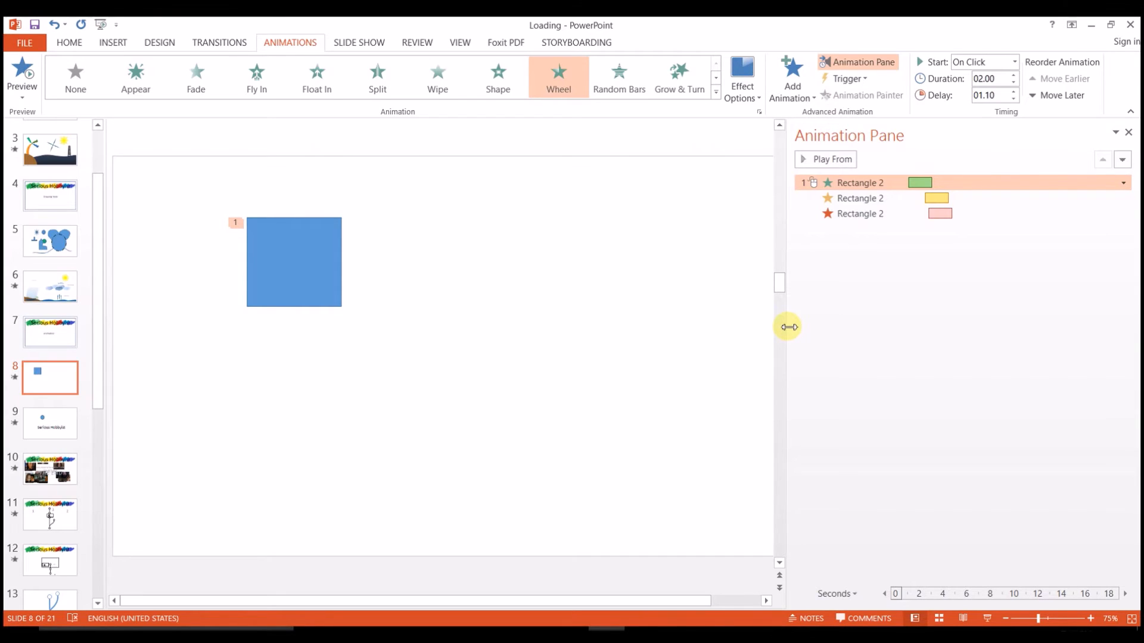
pyautogui.moveTo(788, 327); pyautogui.dragTo(766, 327)
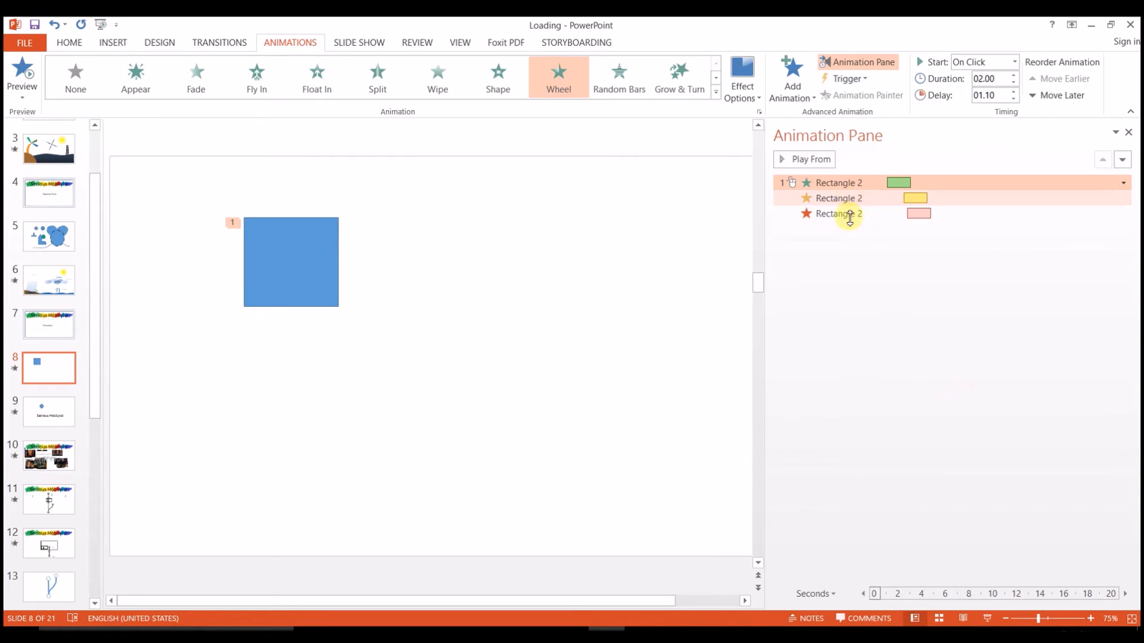
pyautogui.moveTo(929, 197); pyautogui.dragTo(992, 198)
pyautogui.moveTo(922, 214); pyautogui.dragTo(990, 213)
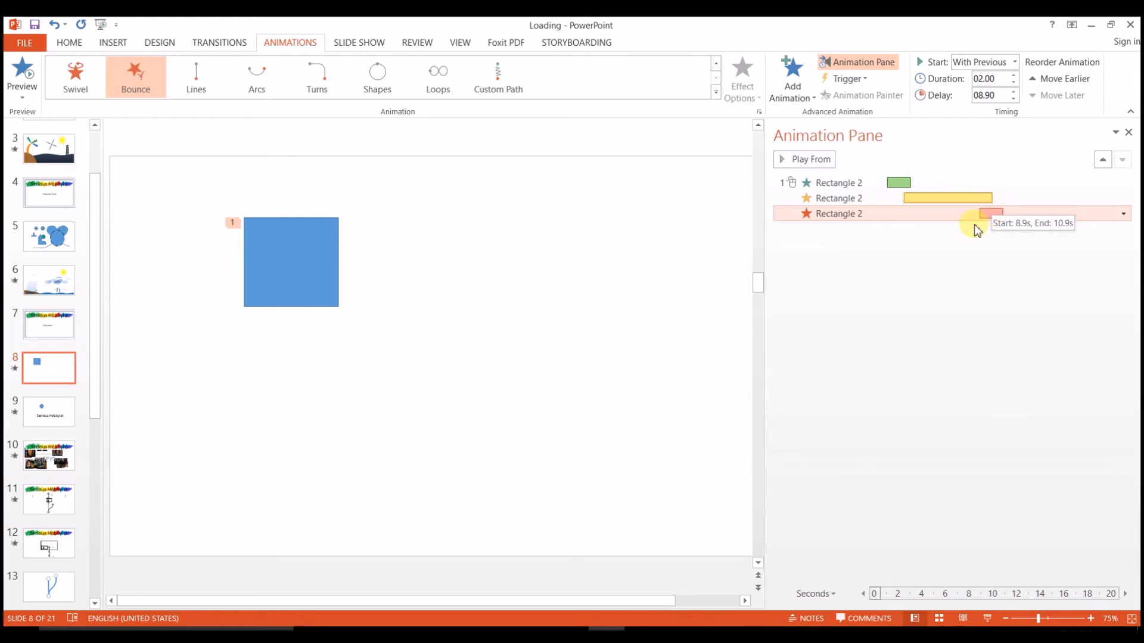
pyautogui.moveTo(926, 199); pyautogui.dragTo(1041, 217)
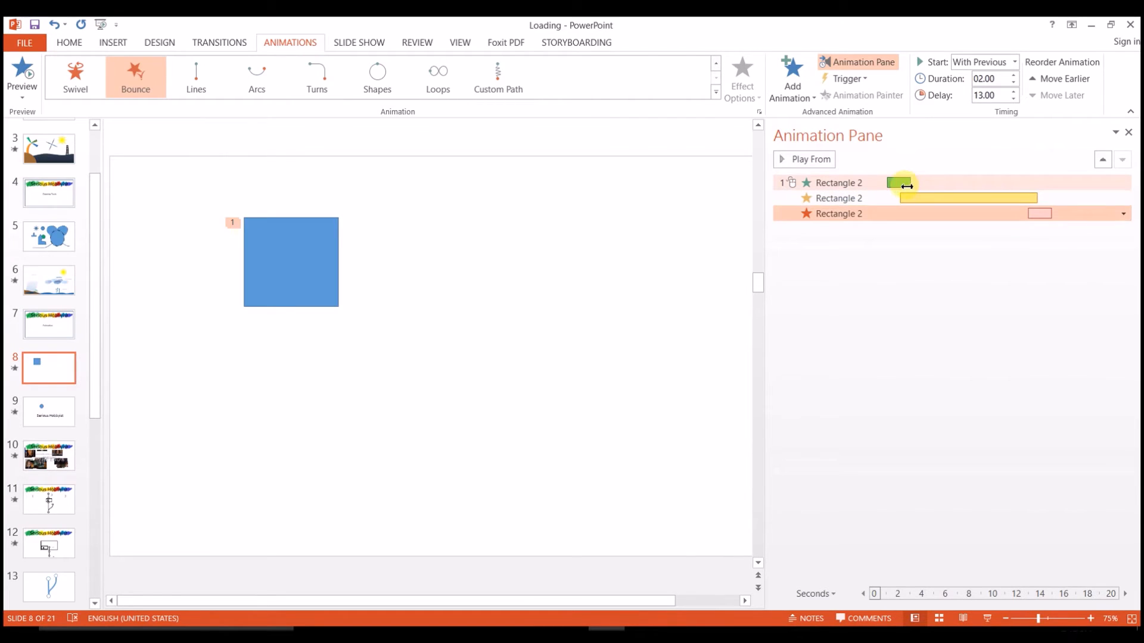
# - Hide the advanced timeline from the Wheel effect's options and show it again
pyautogui.click(899, 183)
pyautogui.rightClick(949, 184)
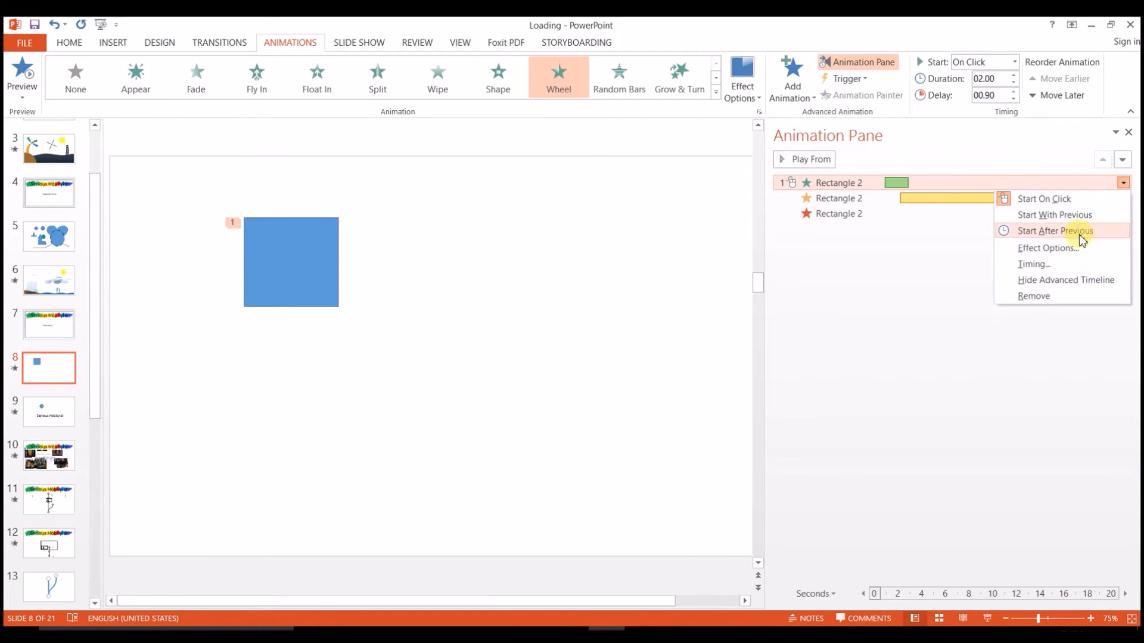
pyautogui.click(1049, 283)
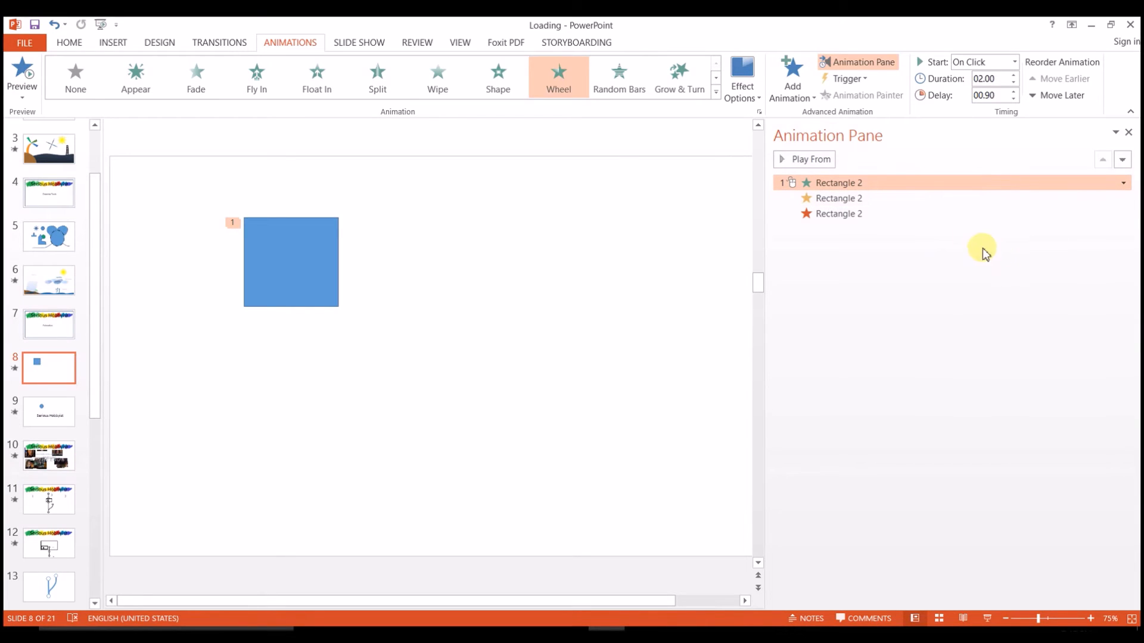
pyautogui.rightClick(910, 185)
pyautogui.click(1044, 285)
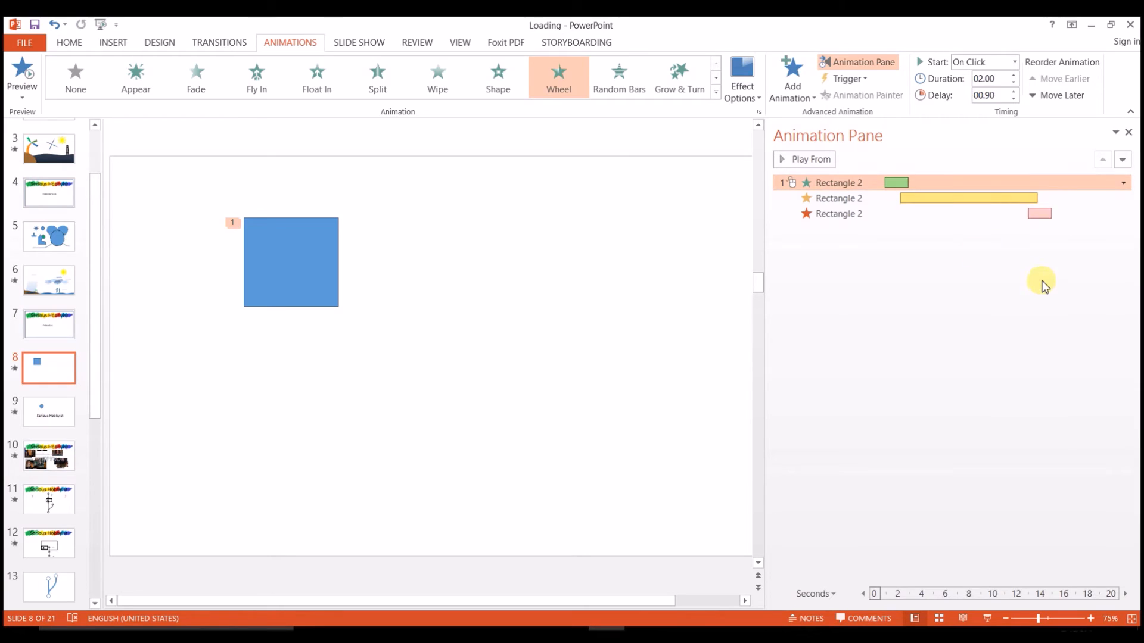
# - Examine the start options in the Bounce exit effect's timing settings and close them without changes
pyautogui.rightClick(868, 214)
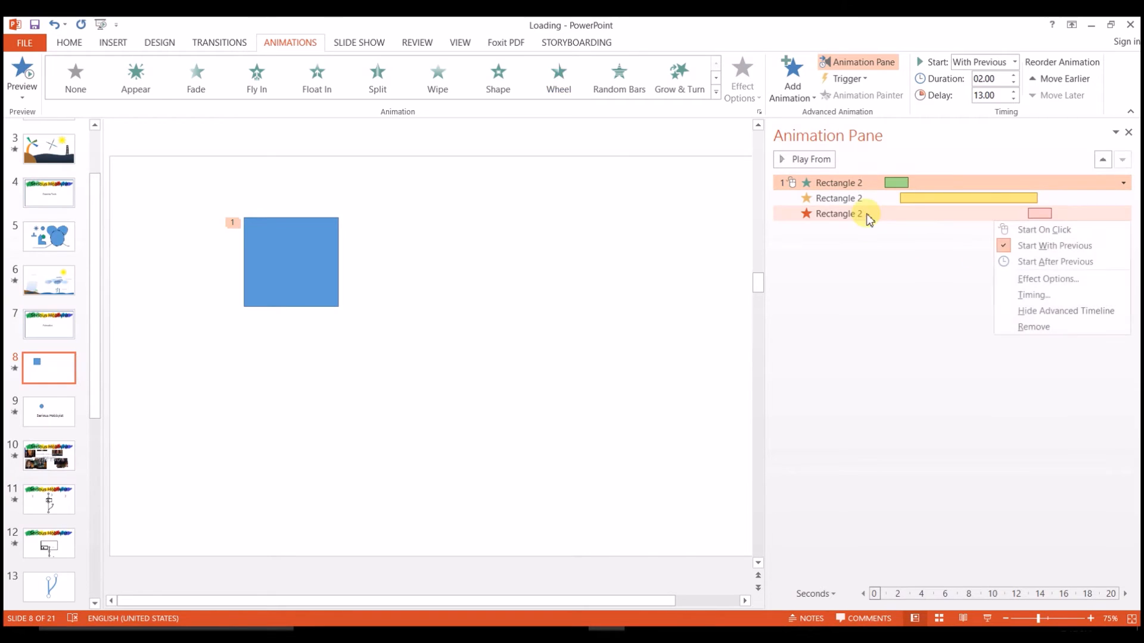
pyautogui.click(1034, 296)
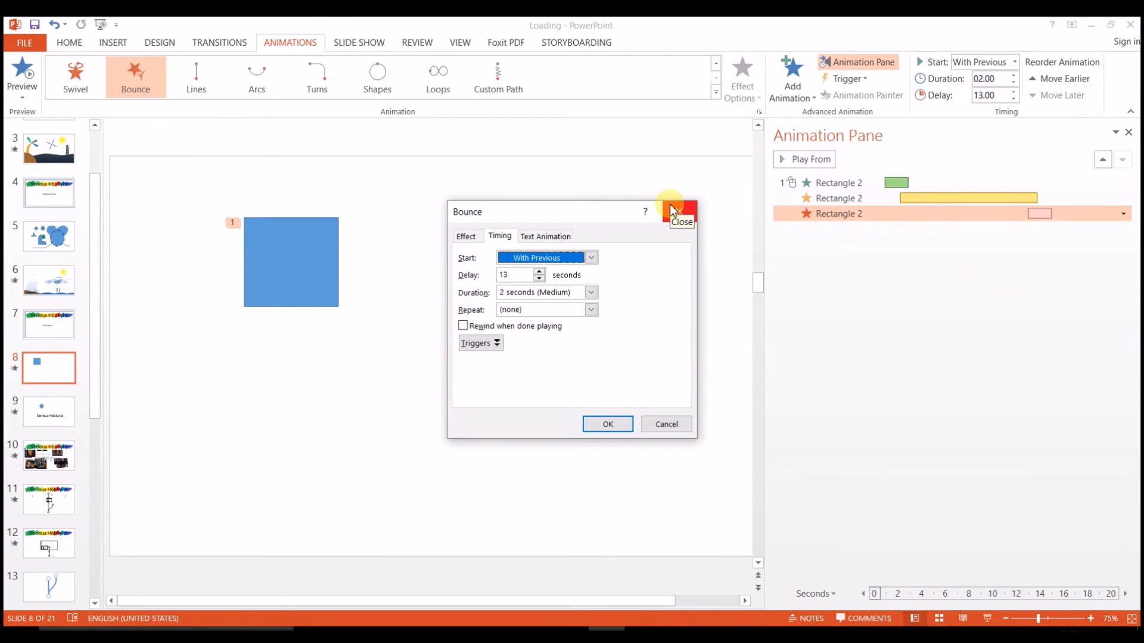
pyautogui.click(591, 257)
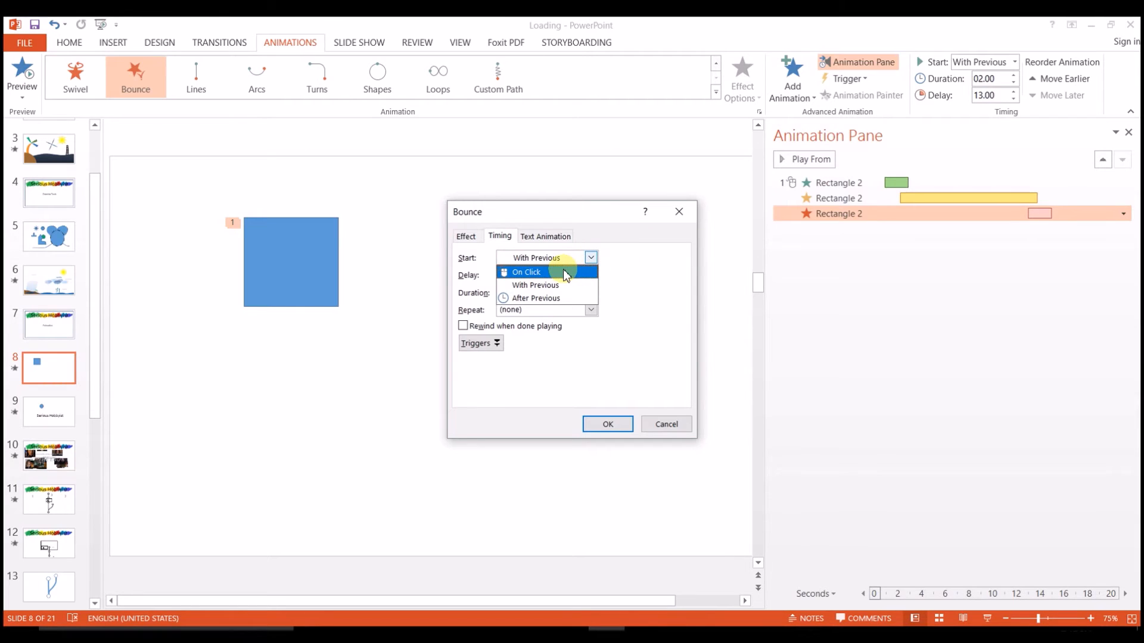
pyautogui.click(622, 279)
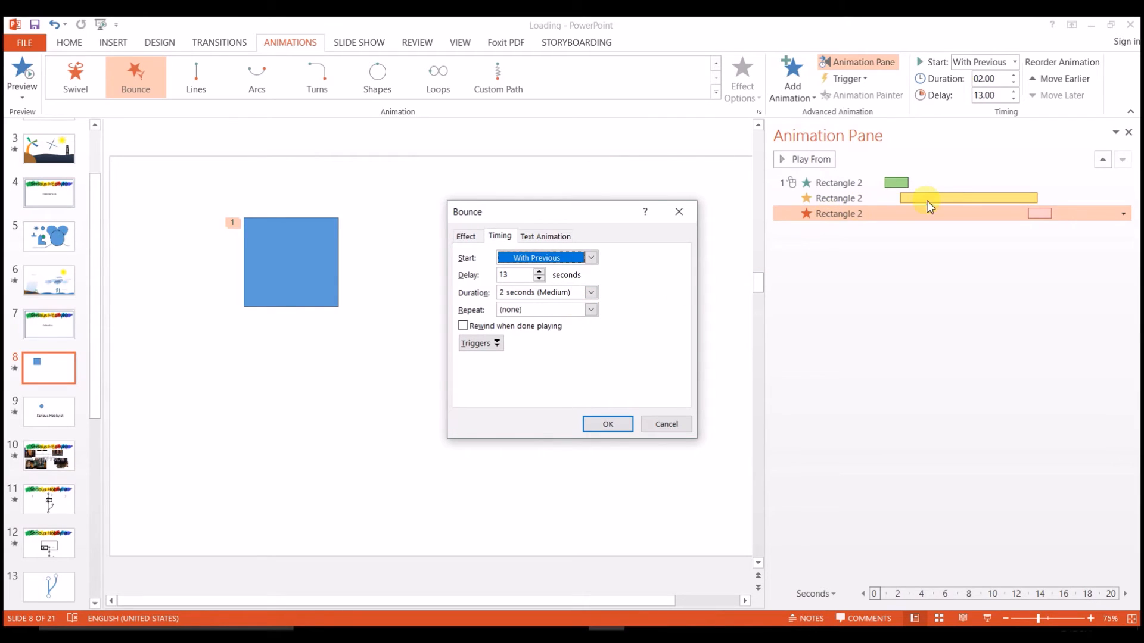
pyautogui.click(678, 212)
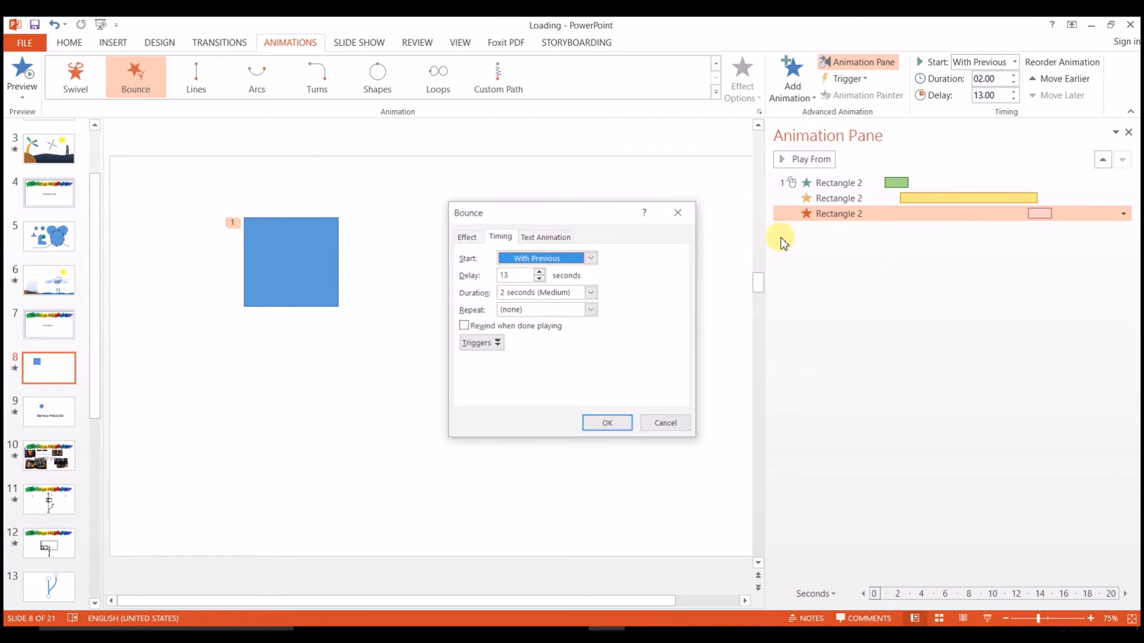
# - Shift the Fill Color effect to a 2.1-second delay on the timeline and shorten its duration to 8 seconds
pyautogui.moveTo(924, 204)
pyautogui.mouseDown()
pyautogui.moveTo(940, 197)
pyautogui.moveTo(926, 197)
pyautogui.mouseUp()
pyautogui.moveTo(1038, 199); pyautogui.dragTo(993, 197)
# - Try repeat counts of 2 and 4 in the Fill Color effect's timing settings
pyautogui.rightClick(965, 202)
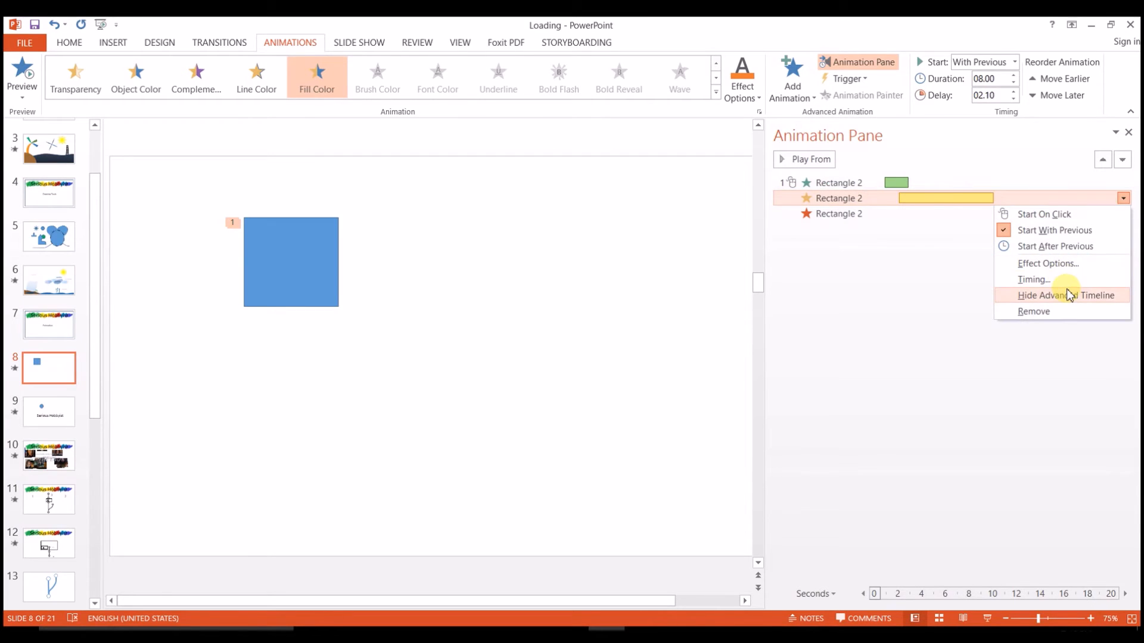
pyautogui.click(1063, 280)
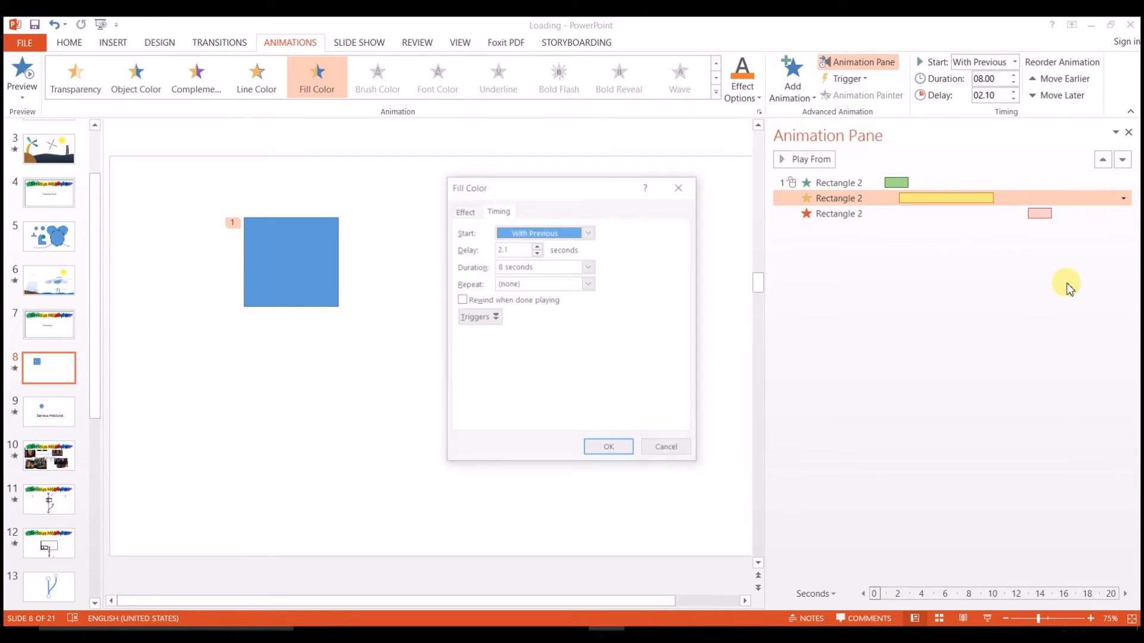
pyautogui.click(589, 284)
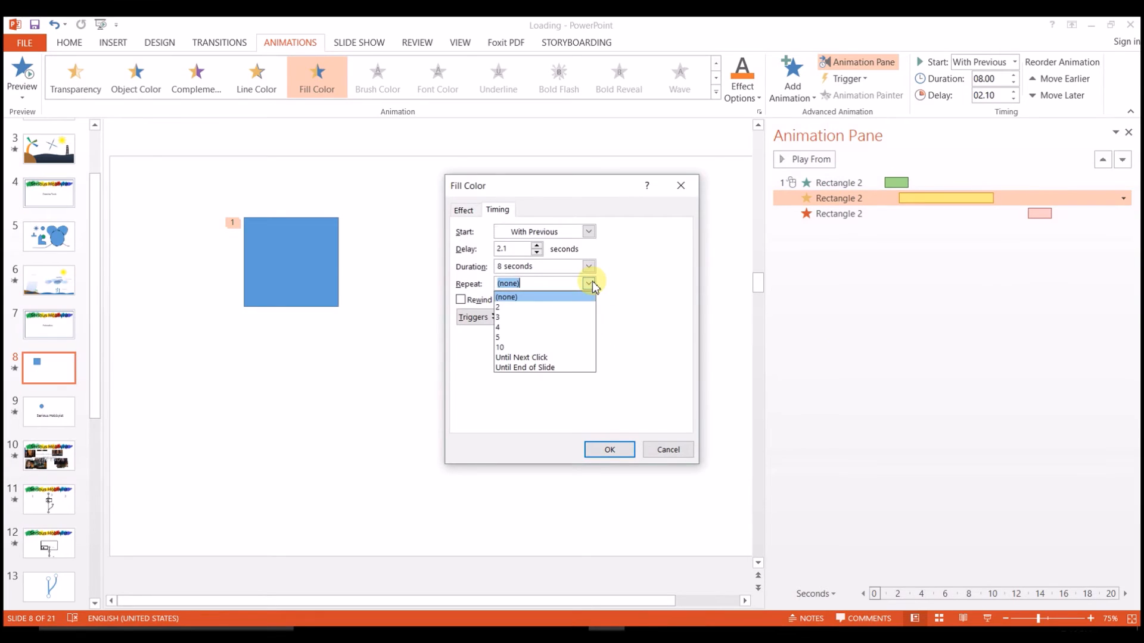
pyautogui.click(561, 306)
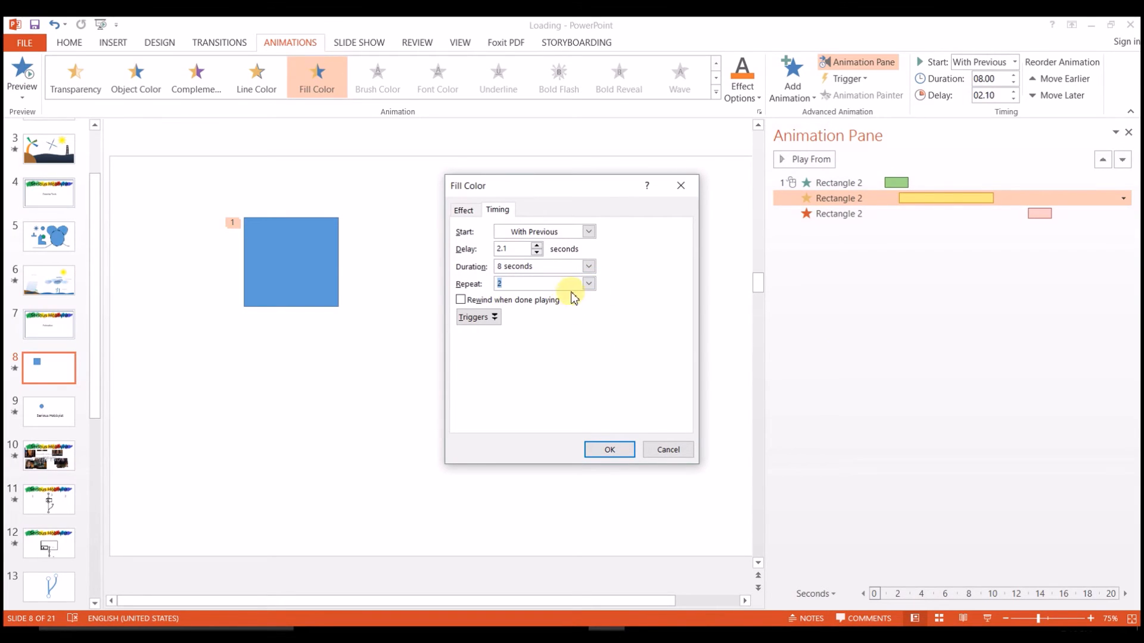
pyautogui.click(587, 284)
pyautogui.click(538, 327)
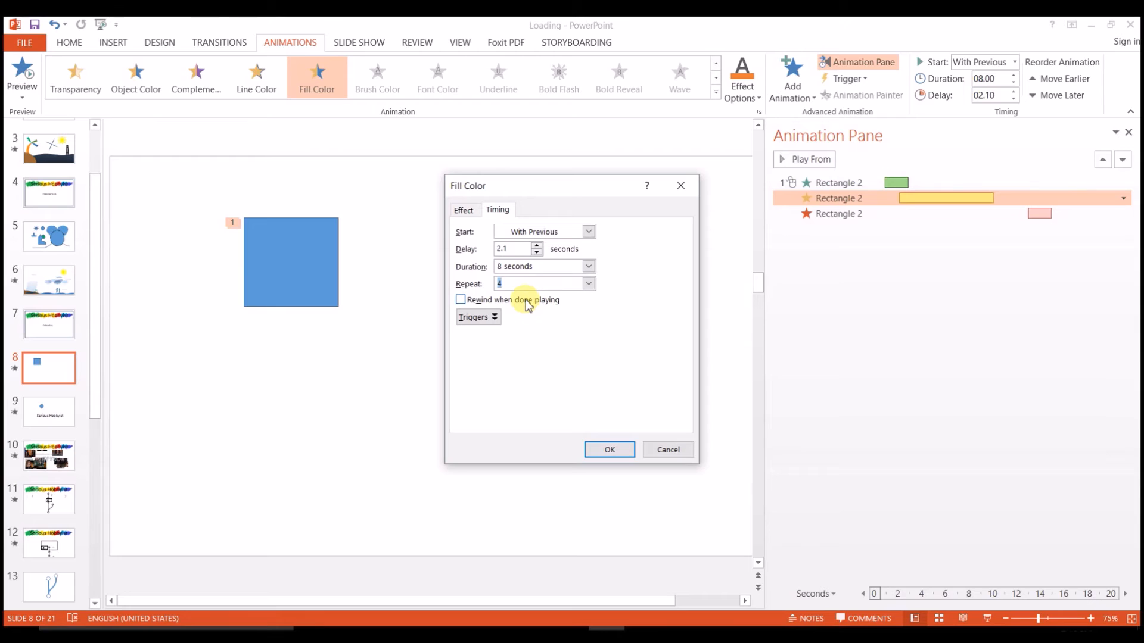
# - Switch Rewind when done playing on and off, reveal the trigger options, and cancel the Fill Color timing changes
pyautogui.click(494, 300)
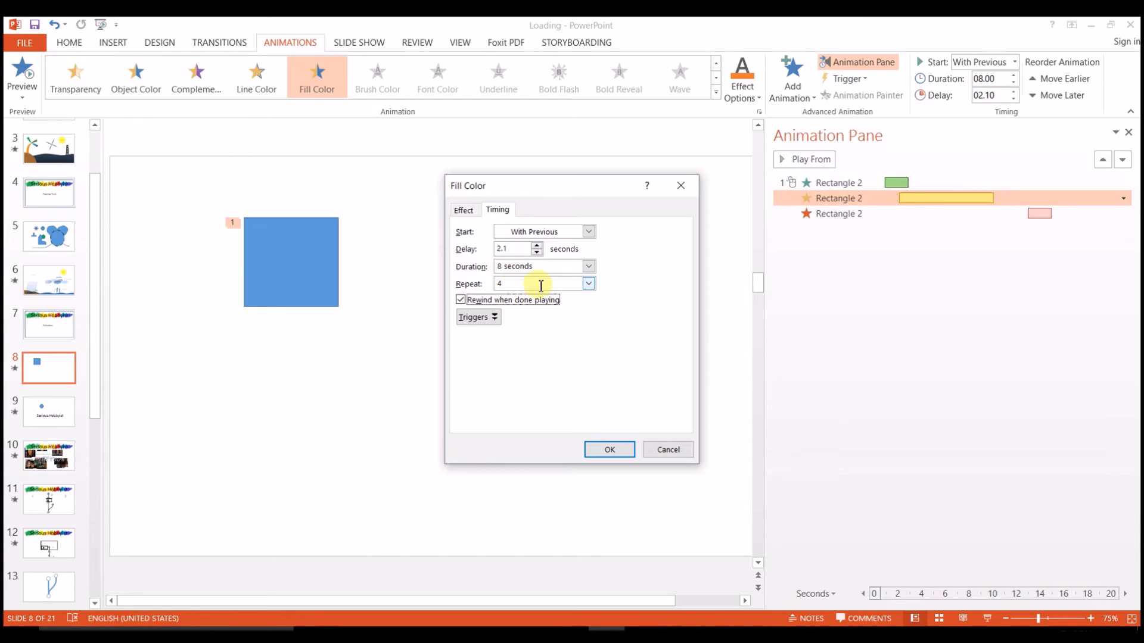
pyautogui.click(524, 300)
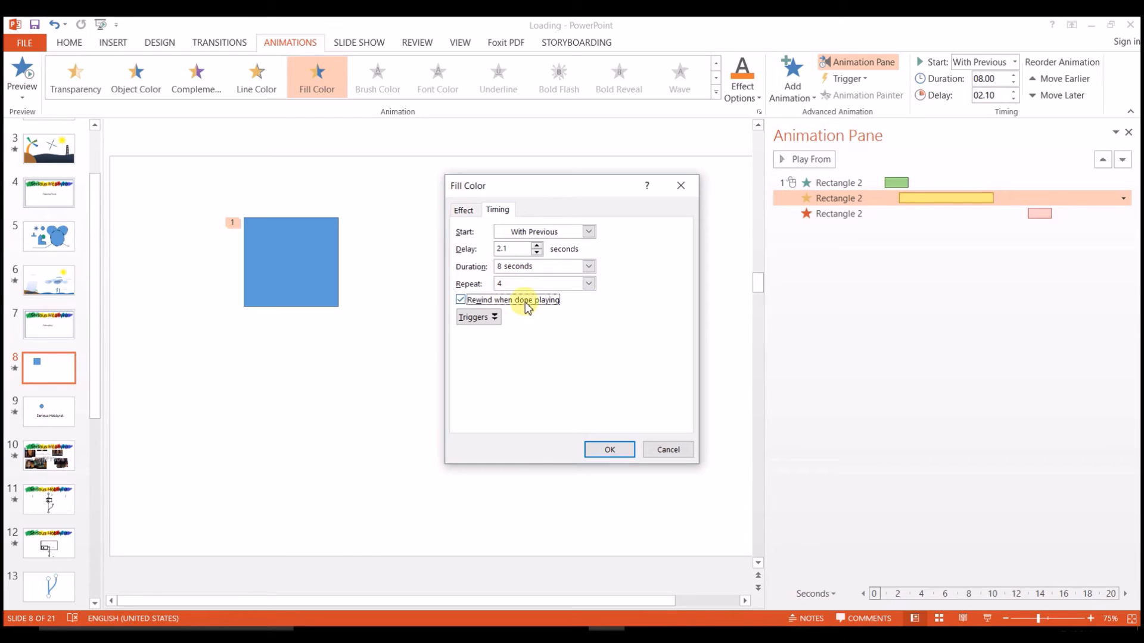
pyautogui.click(497, 320)
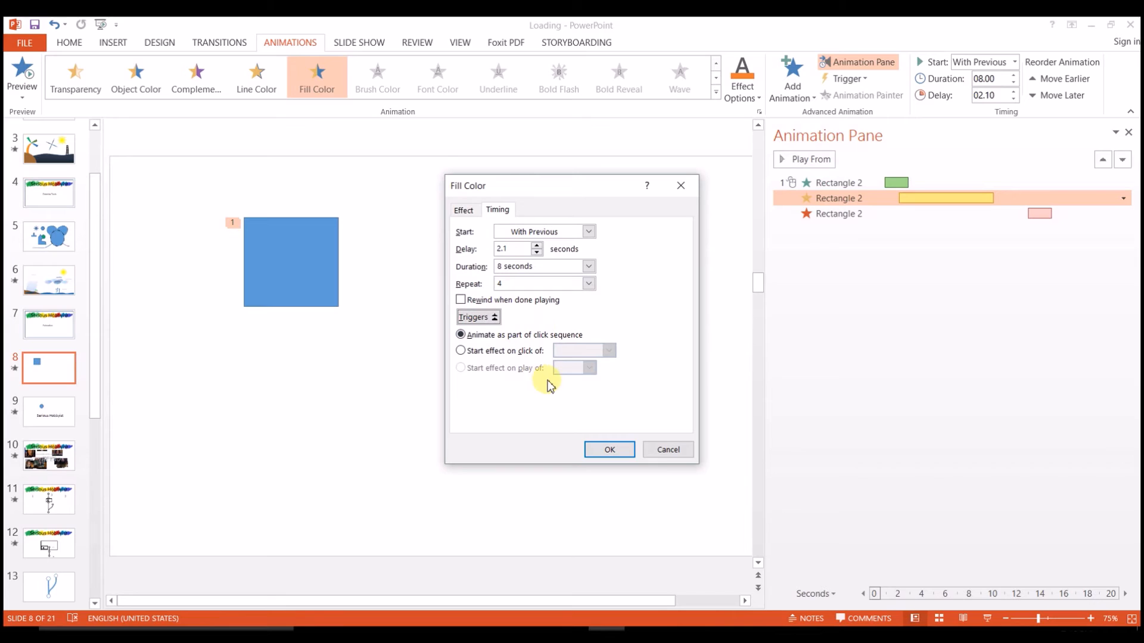
pyautogui.click(662, 450)
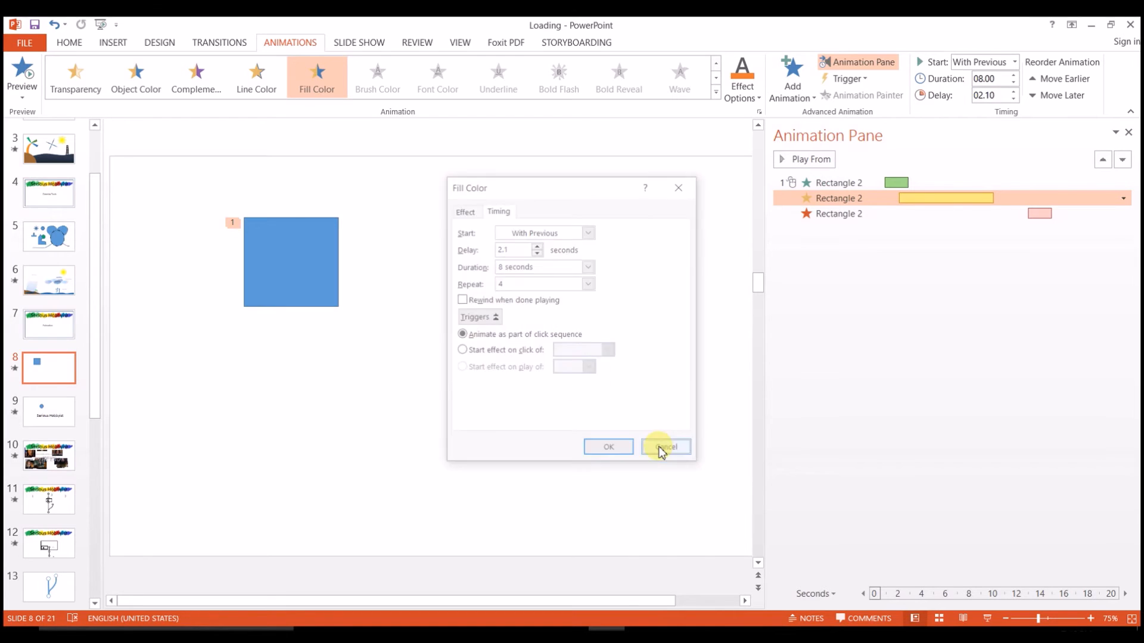
# - Compare the effect and timing settings of the Fill Color animation and close them without changes
pyautogui.rightClick(850, 198)
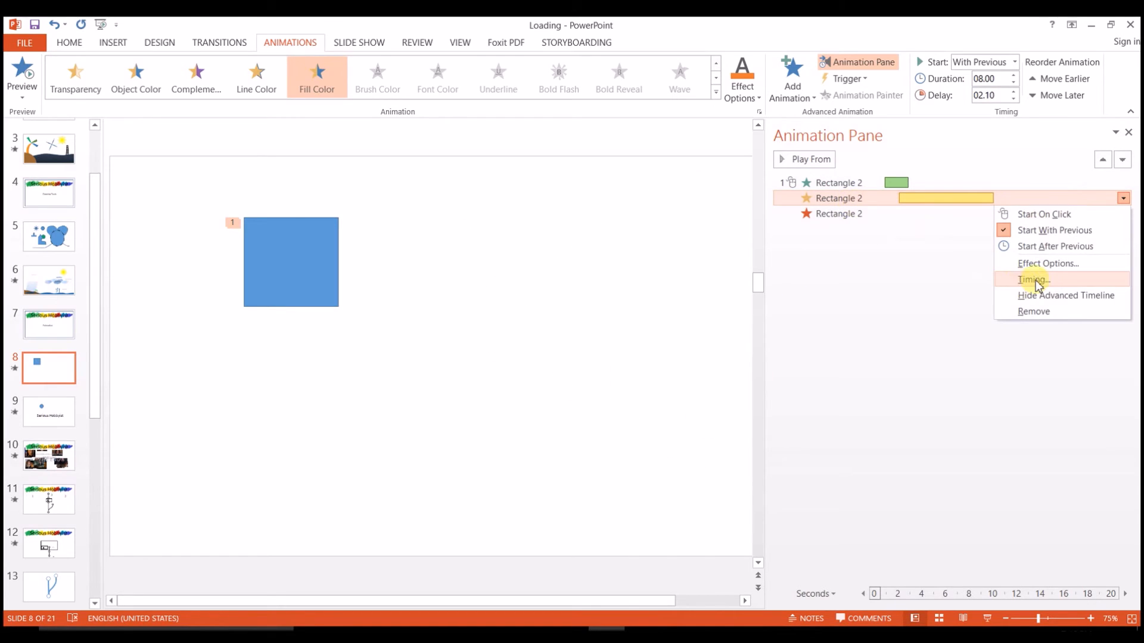
pyautogui.click(1013, 263)
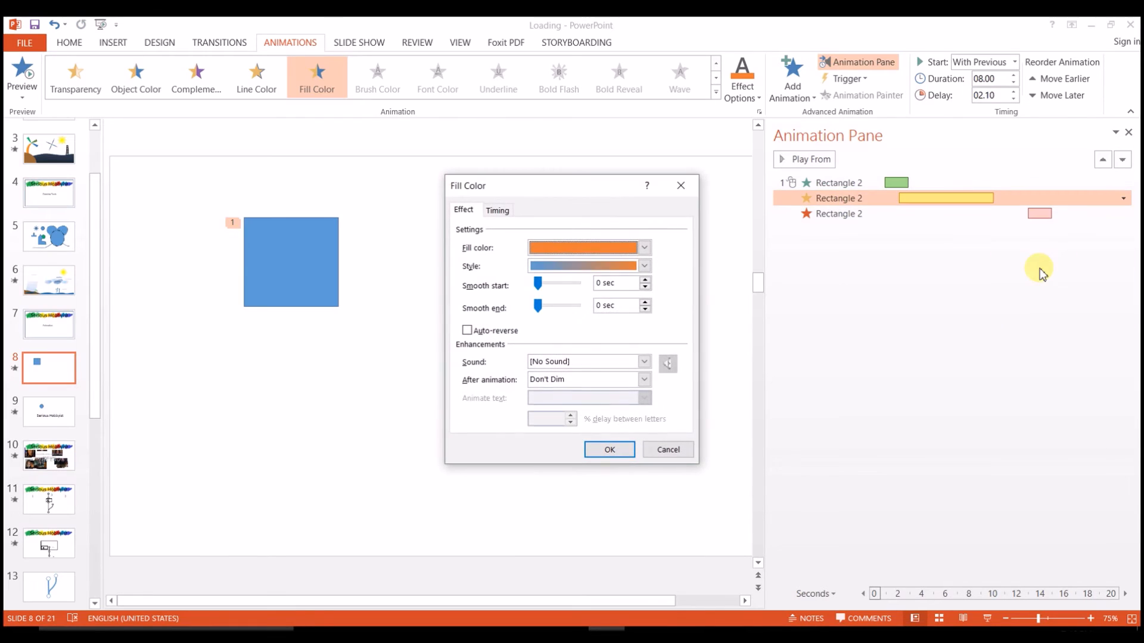
pyautogui.click(483, 212)
pyautogui.click(492, 211)
pyautogui.click(467, 211)
pyautogui.click(496, 211)
pyautogui.click(476, 212)
pyautogui.click(496, 211)
pyautogui.click(475, 211)
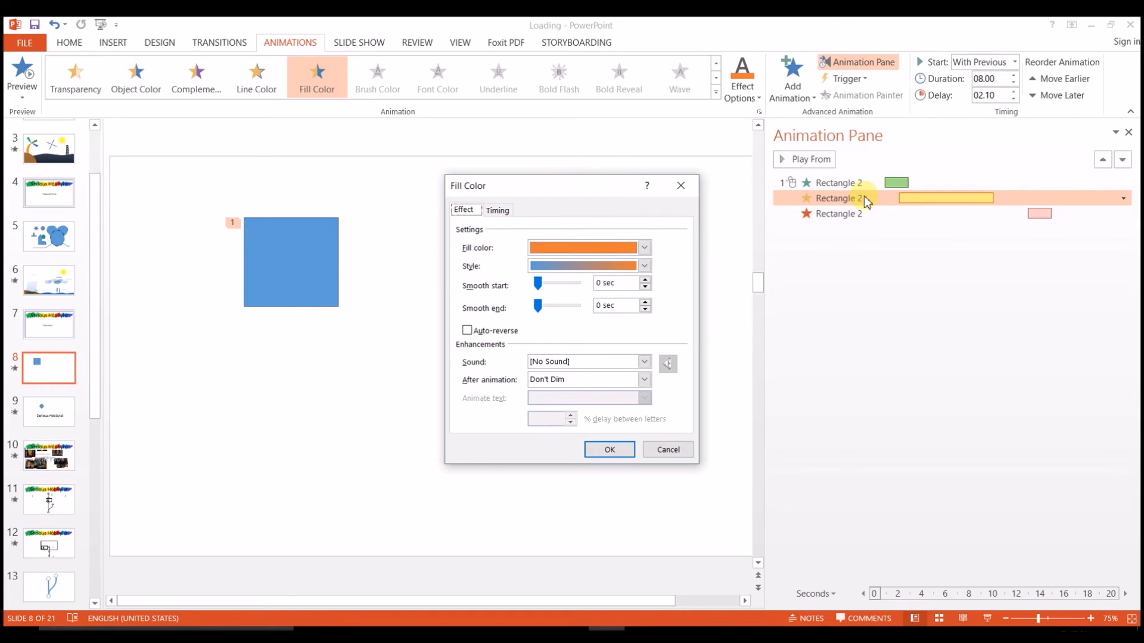
pyautogui.click(668, 449)
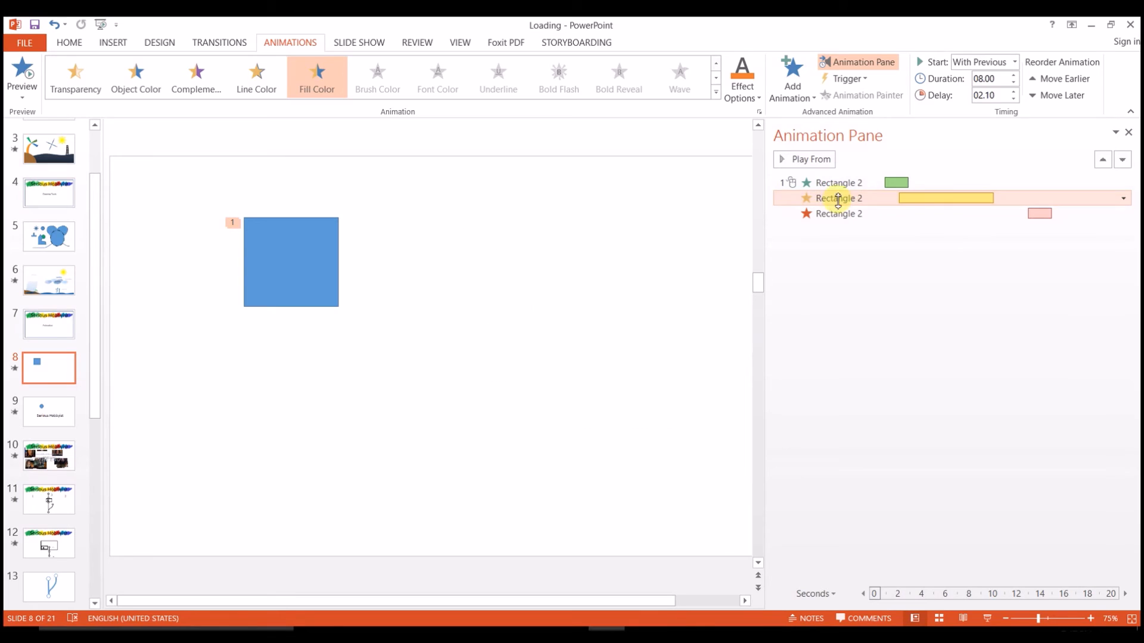
# - Examine the Wheel effect's spokes, sound and text animation options and close them without changes
pyautogui.click(840, 183)
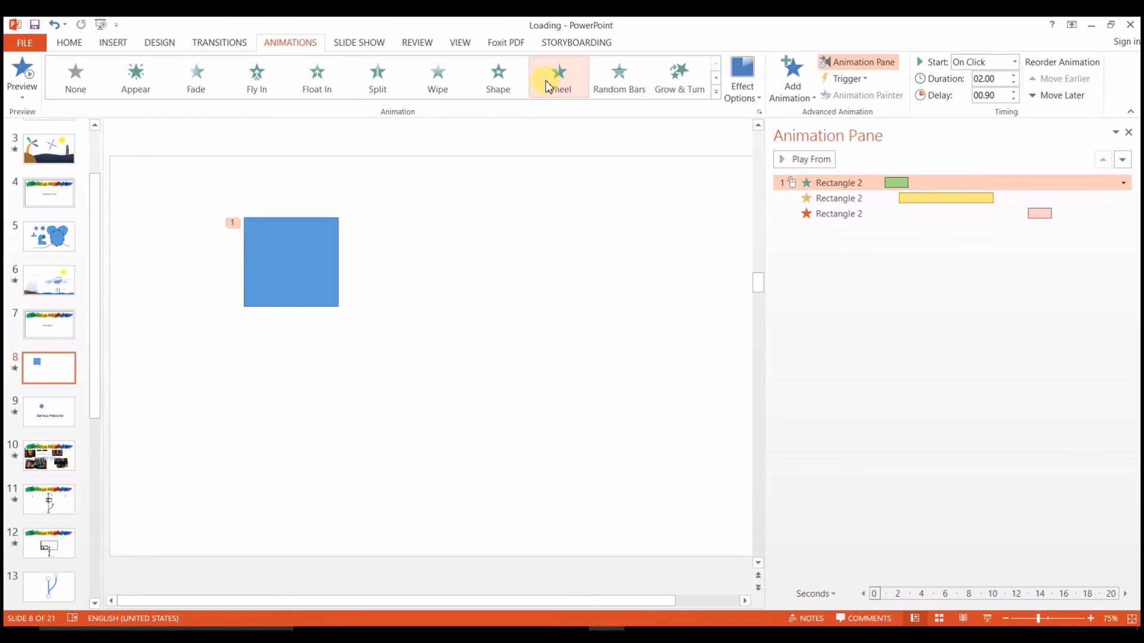
pyautogui.click(1123, 182)
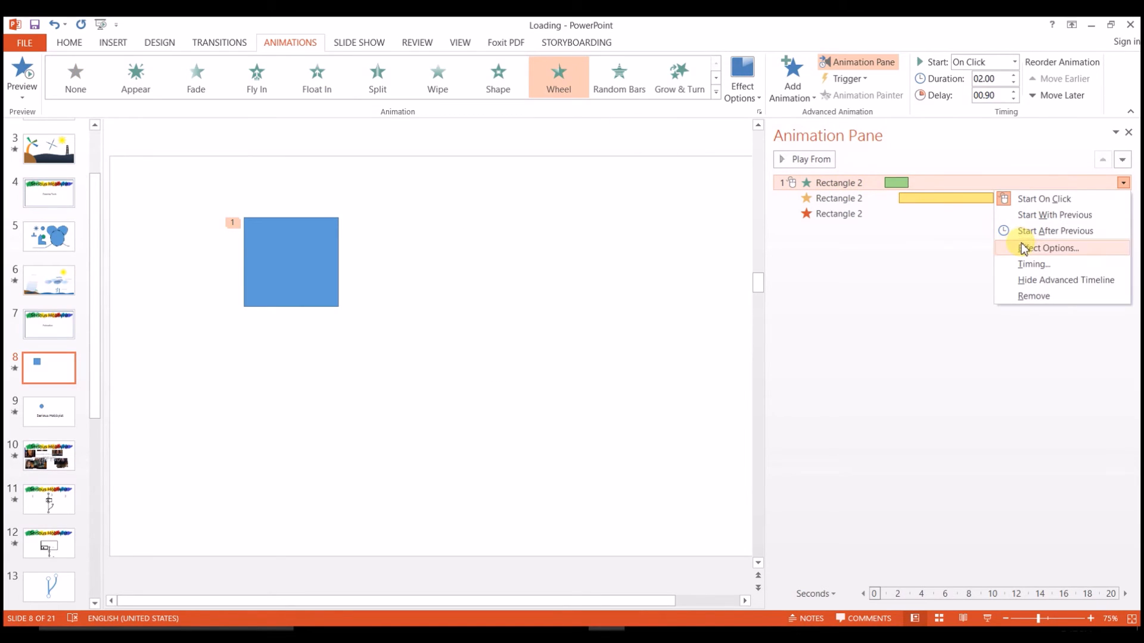
pyautogui.click(1021, 248)
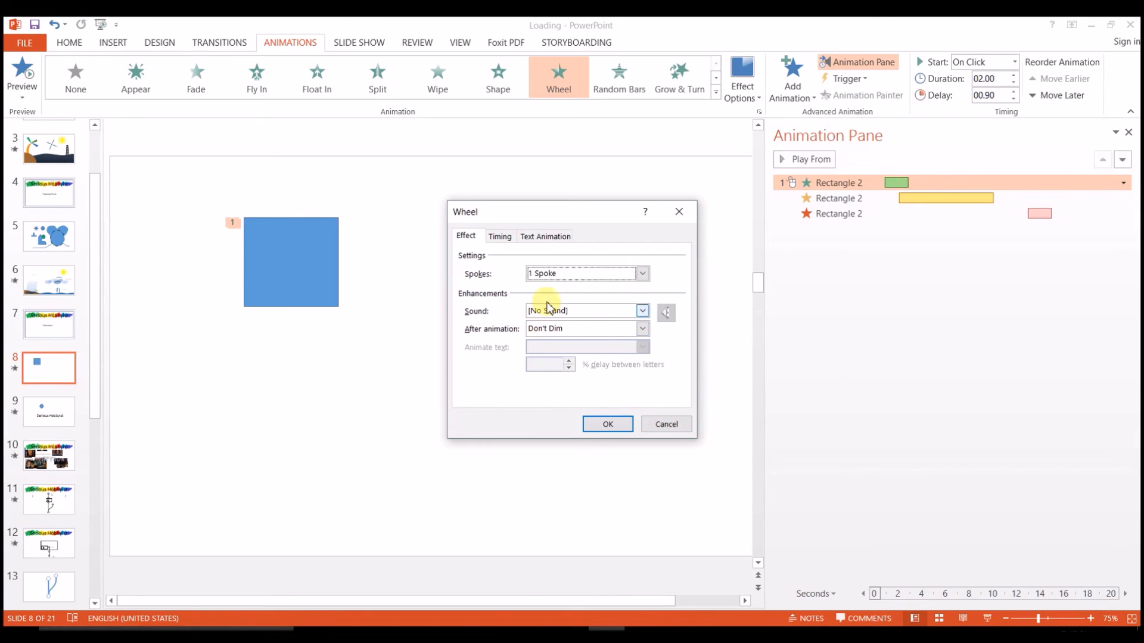
pyautogui.click(546, 236)
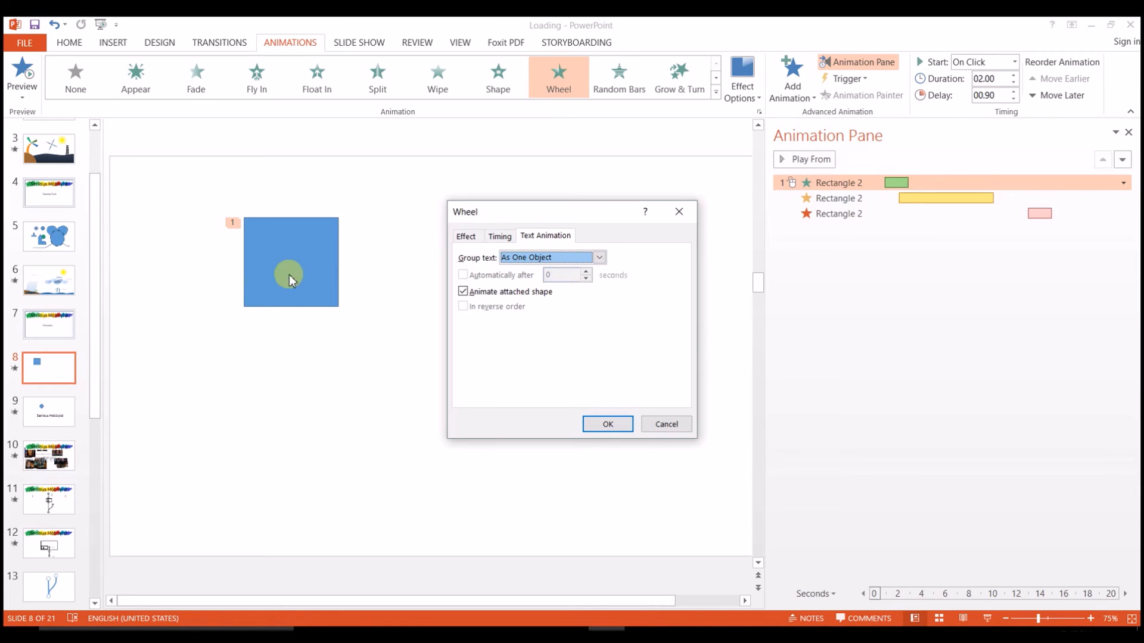
pyautogui.click(622, 427)
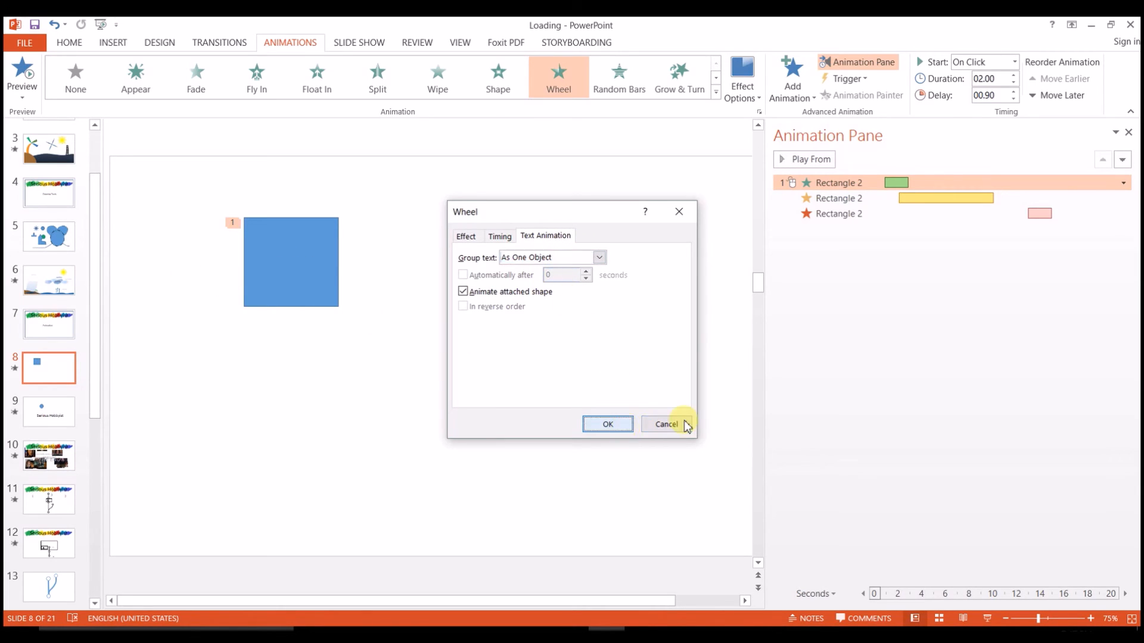
pyautogui.click(687, 426)
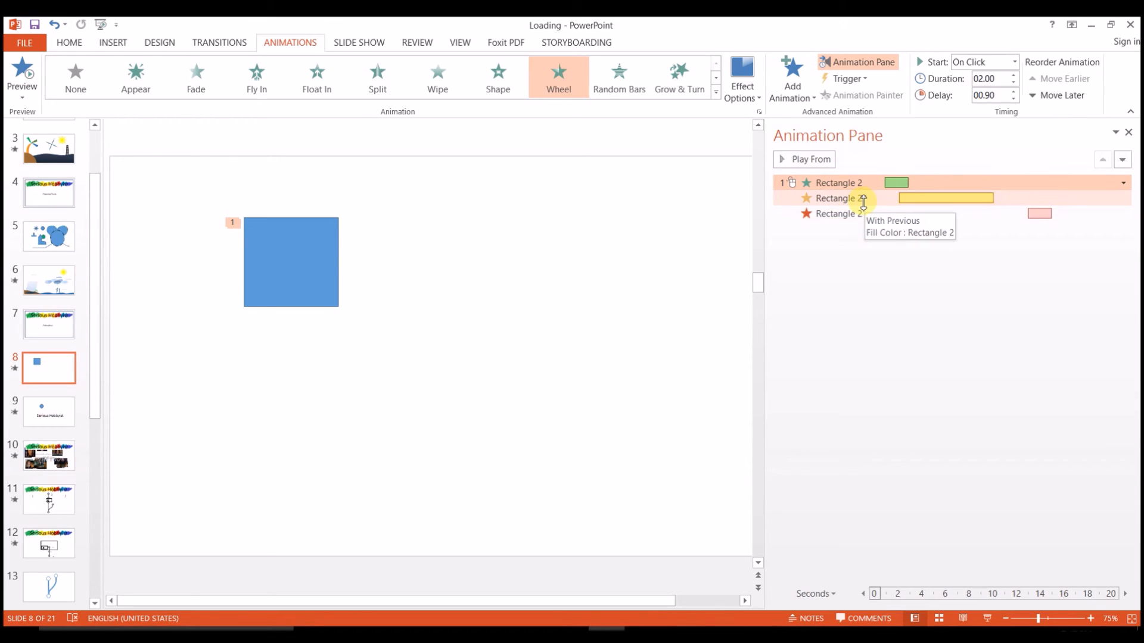
# - Choose orange and the direct blue-to-orange transition style in the Fill Color effect's options
pyautogui.rightClick(863, 201)
pyautogui.click(1051, 266)
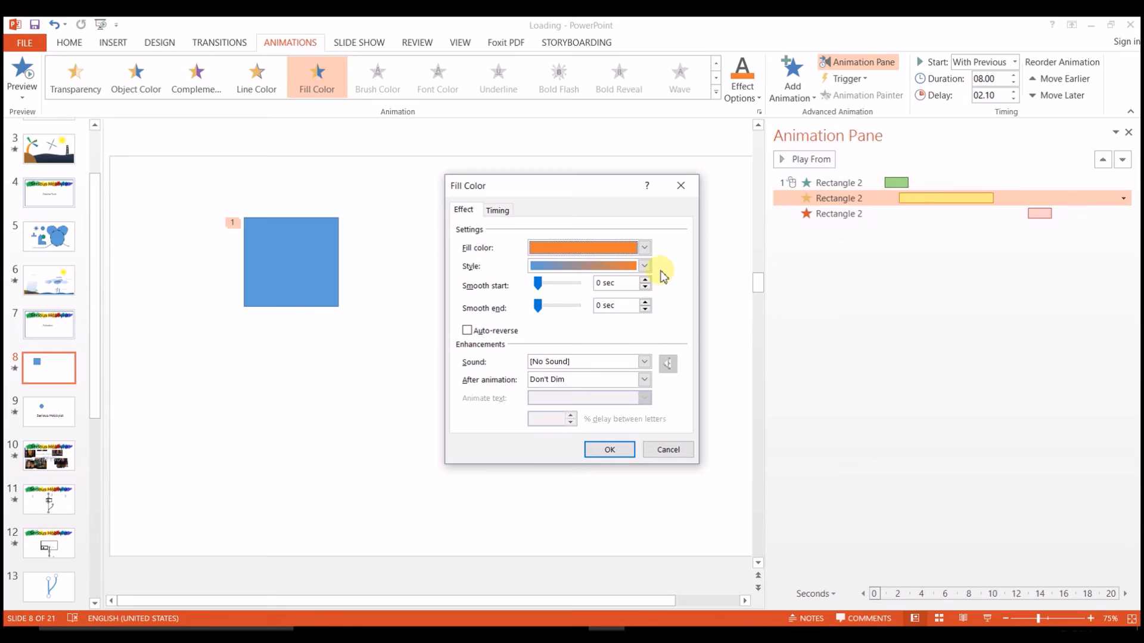
pyautogui.click(645, 248)
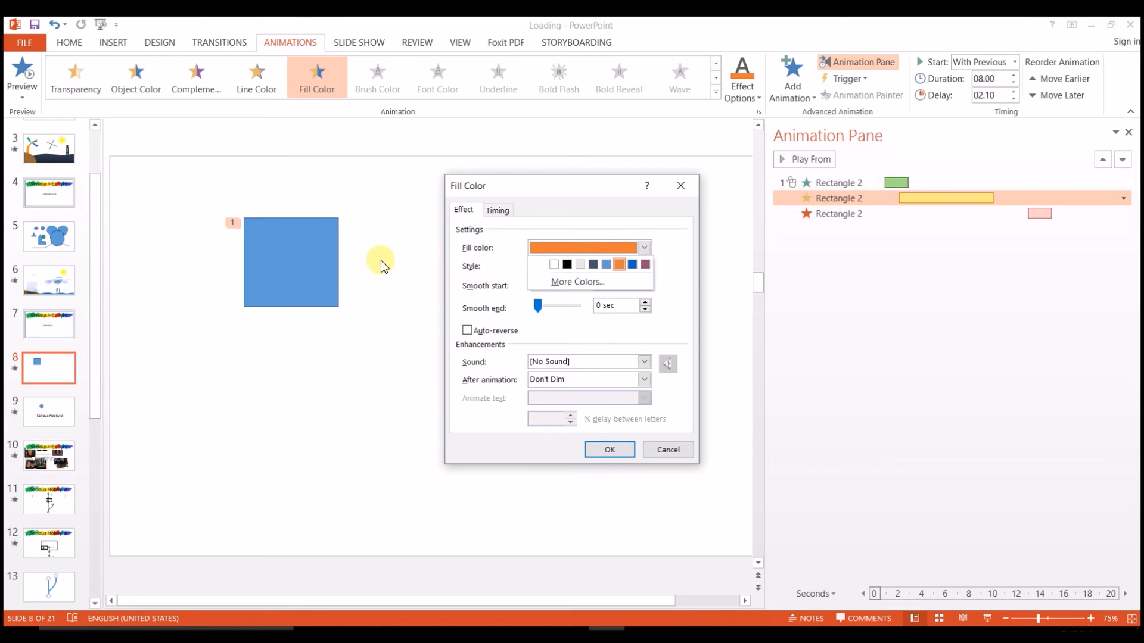
pyautogui.click(619, 265)
pyautogui.click(644, 266)
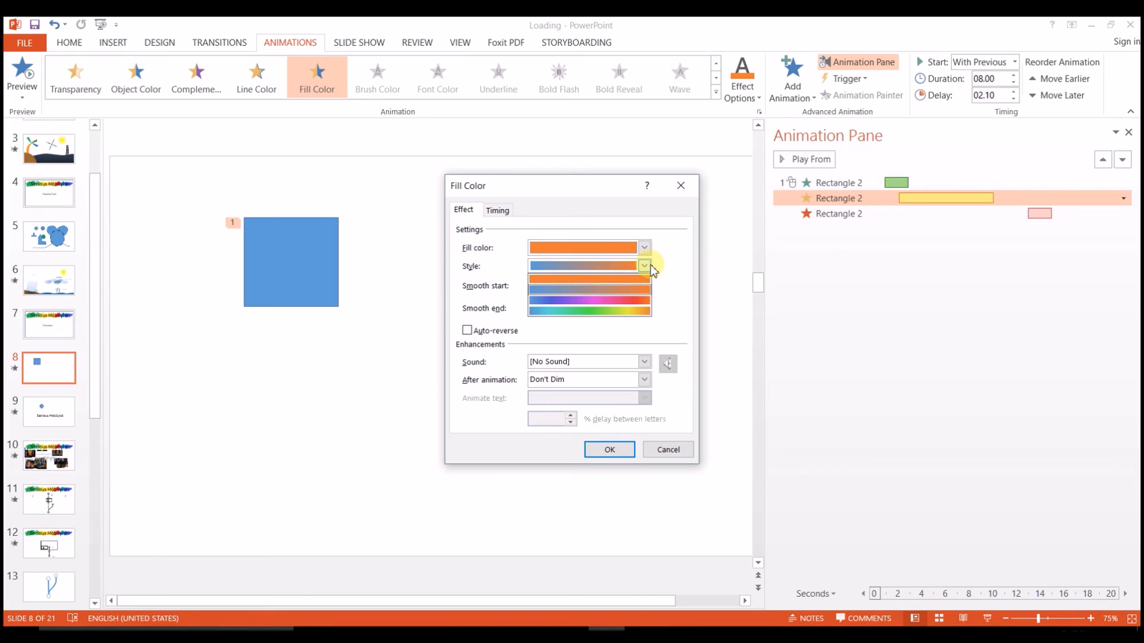
pyautogui.click(627, 291)
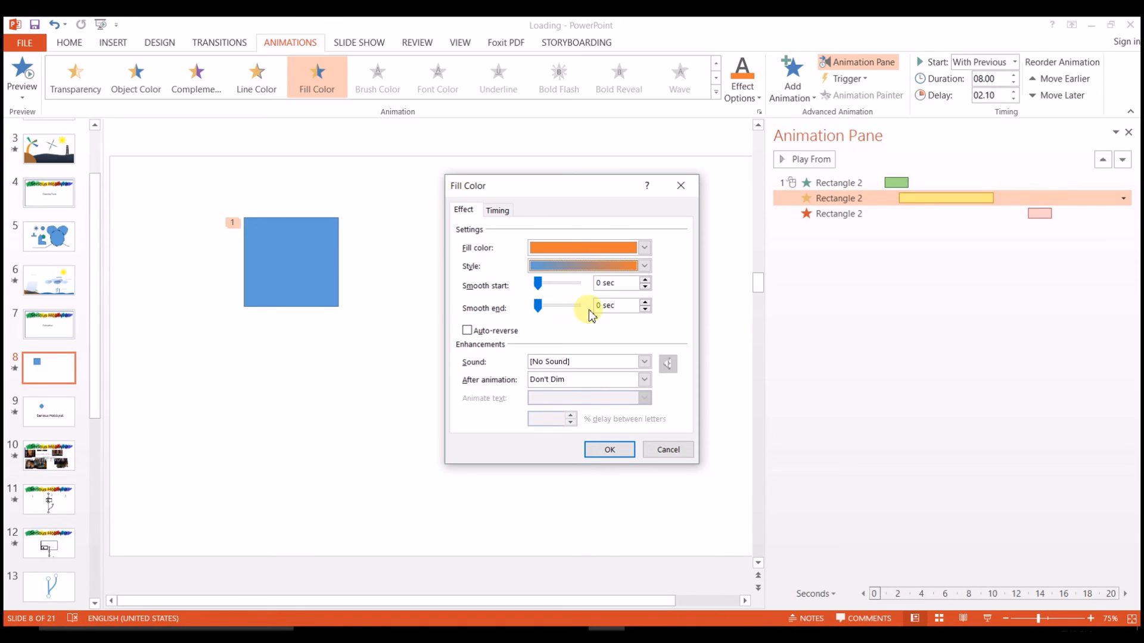
# - Try a smooth start of 0.58 seconds and a smooth end of 1.42 seconds, and cancel the Fill Color options
pyautogui.moveTo(538, 286); pyautogui.dragTo(562, 311)
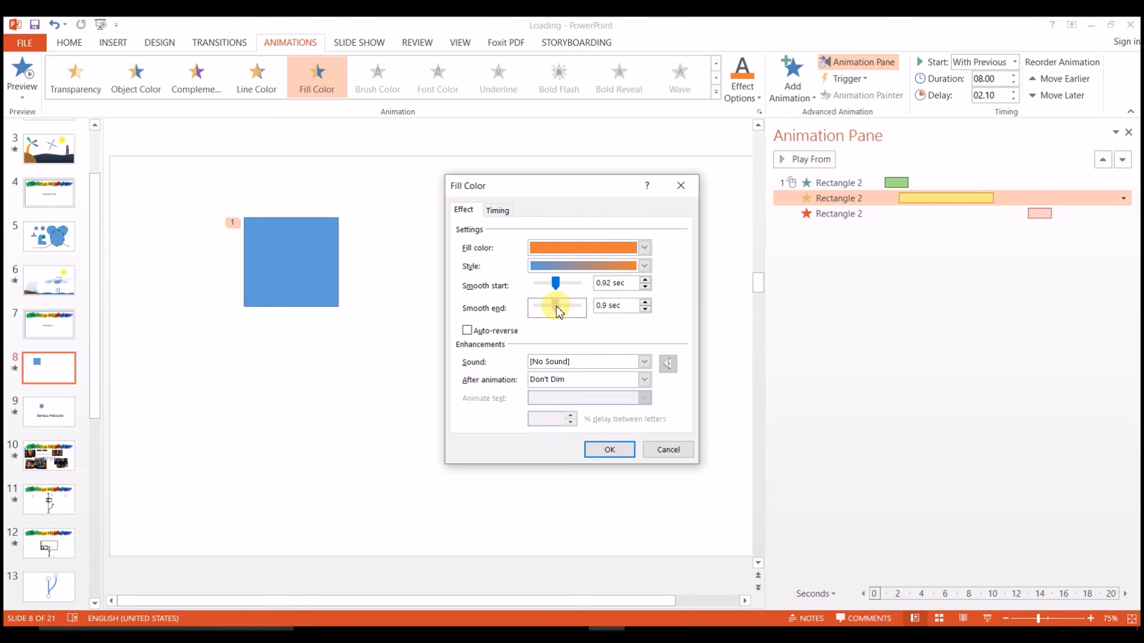
pyautogui.moveTo(560, 311); pyautogui.dragTo(566, 312)
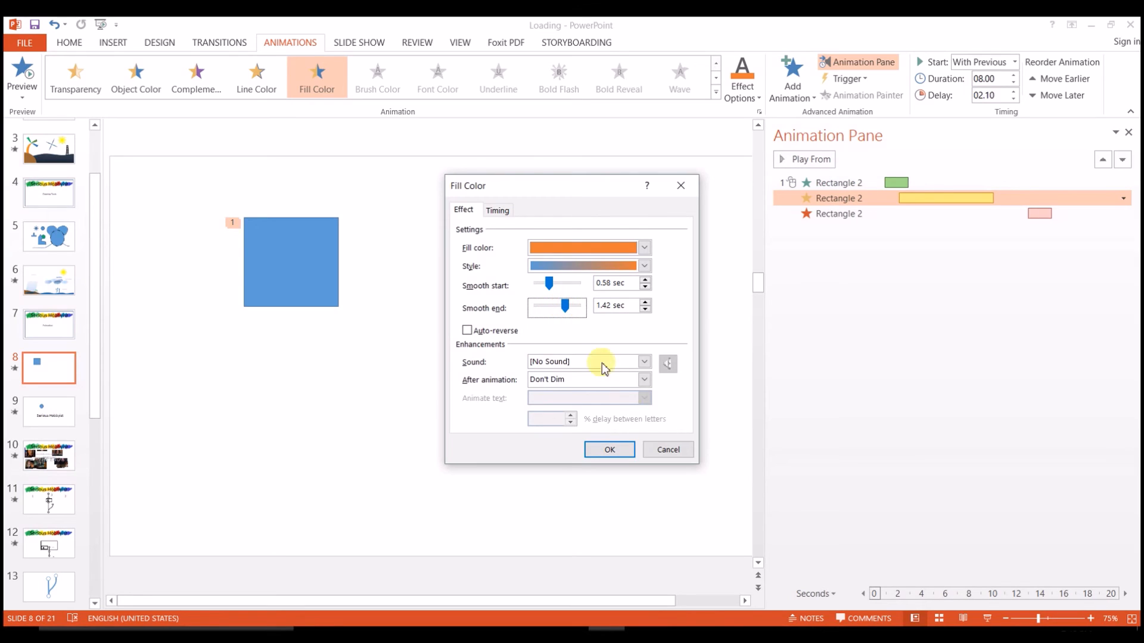
pyautogui.click(668, 450)
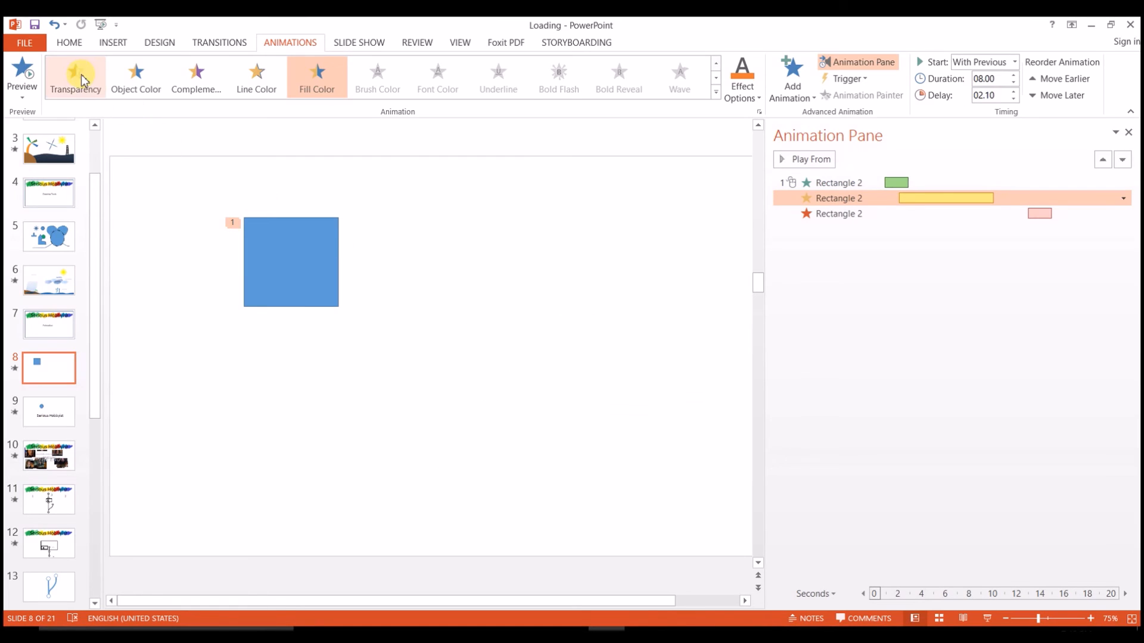
# - Draw an S-shaped curve between the square and the slide's right side, and flip it vertically so it descends to the right
pyautogui.click(70, 43)
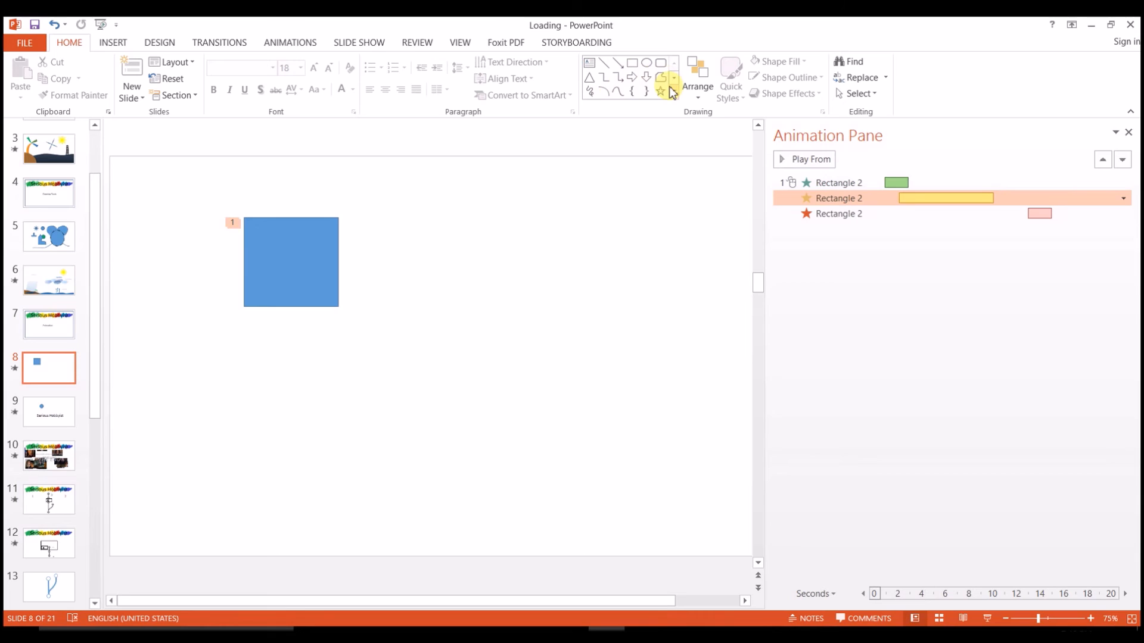
pyautogui.click(617, 93)
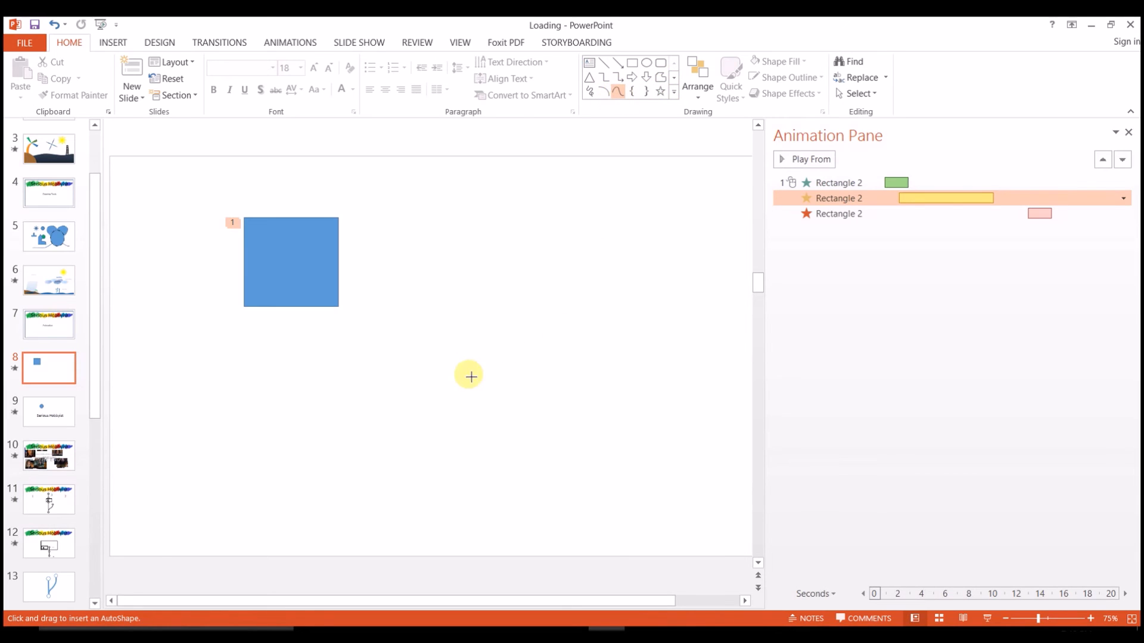
pyautogui.click(423, 384)
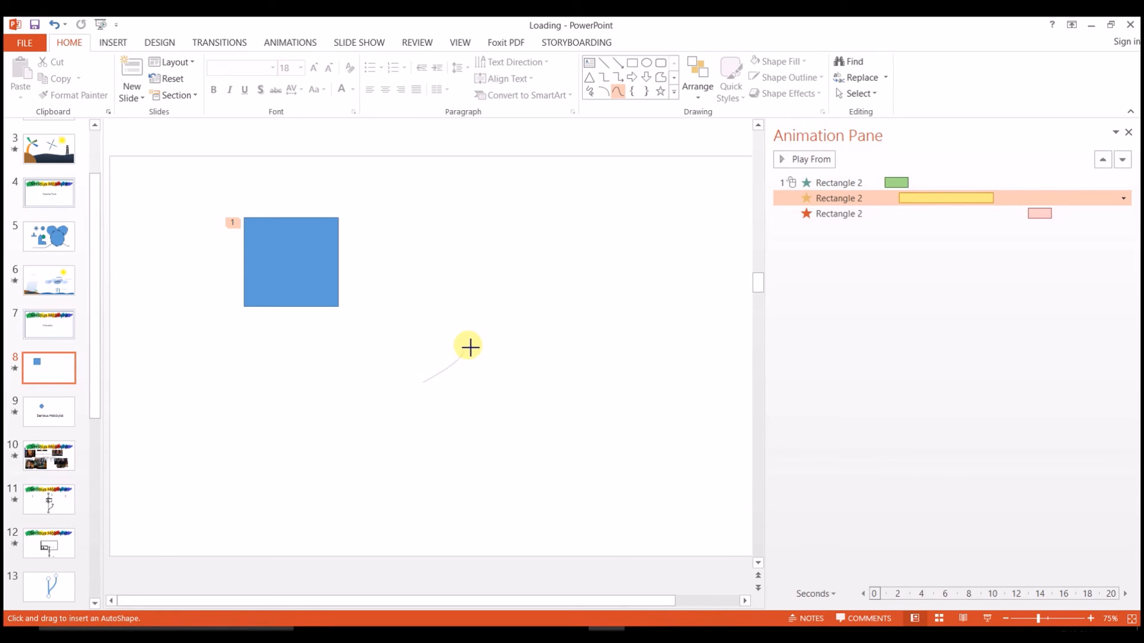
pyautogui.doubleClick(538, 221)
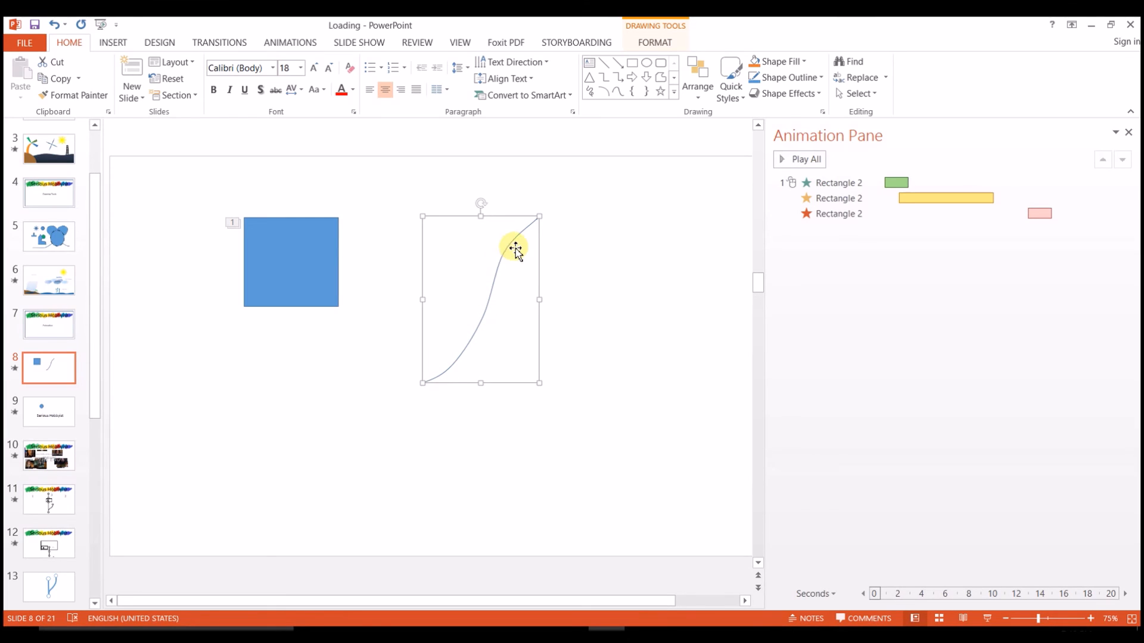
pyautogui.moveTo(481, 219); pyautogui.dragTo(490, 517)
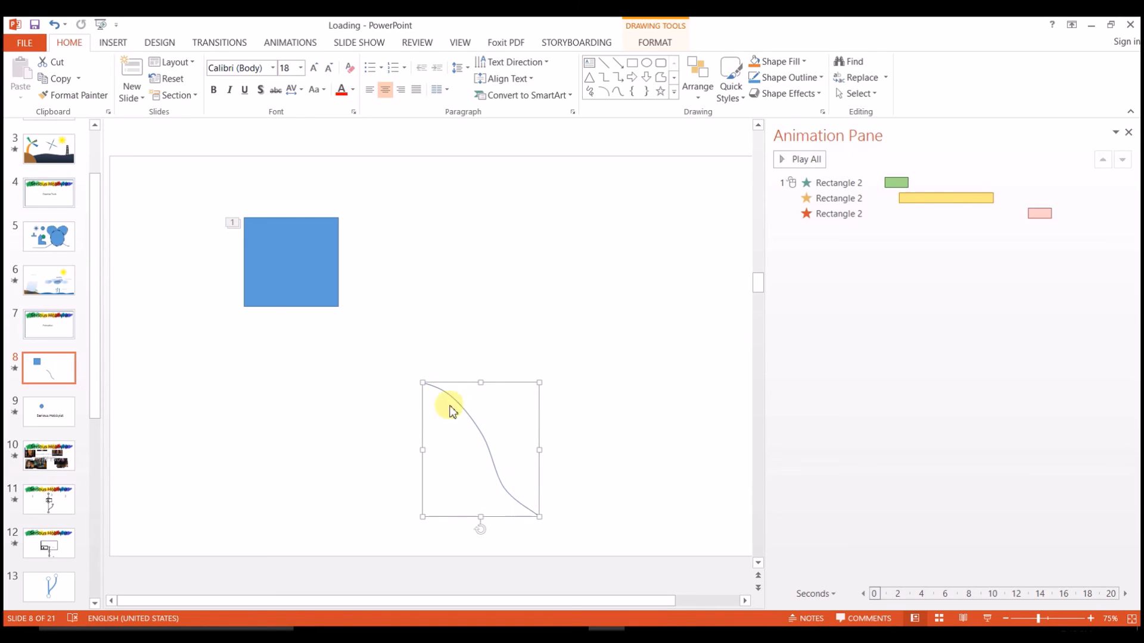
# - Set the Fill Color animation's smooth start to 0.72 seconds and smooth end to 2.48 seconds, and preview the slide show
pyautogui.rightClick(843, 198)
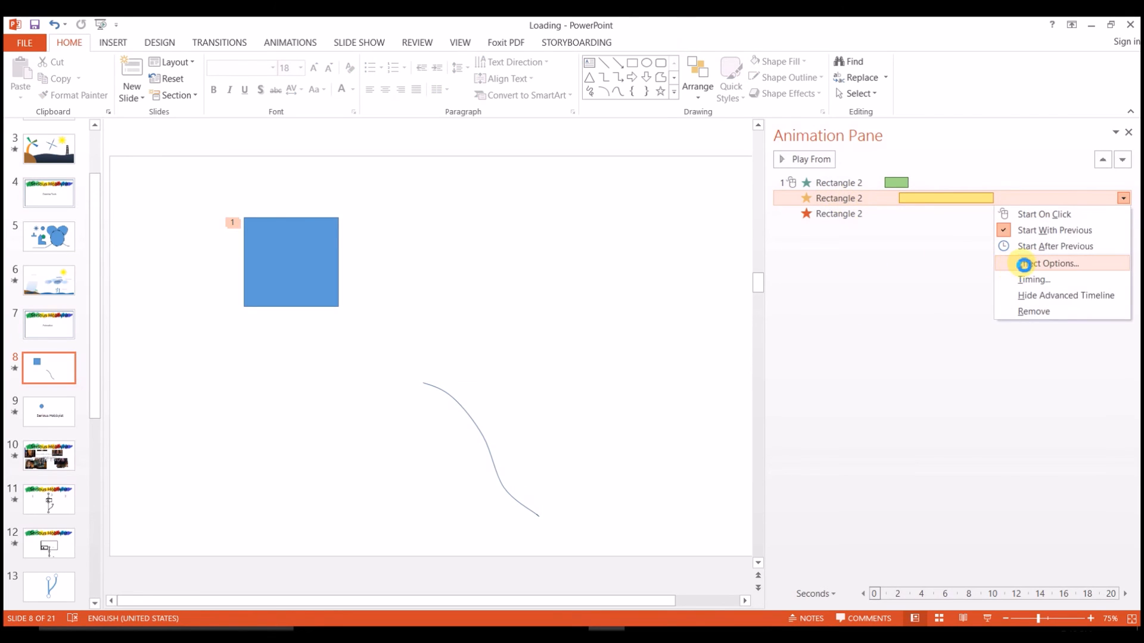
pyautogui.click(1023, 264)
pyautogui.click(539, 287)
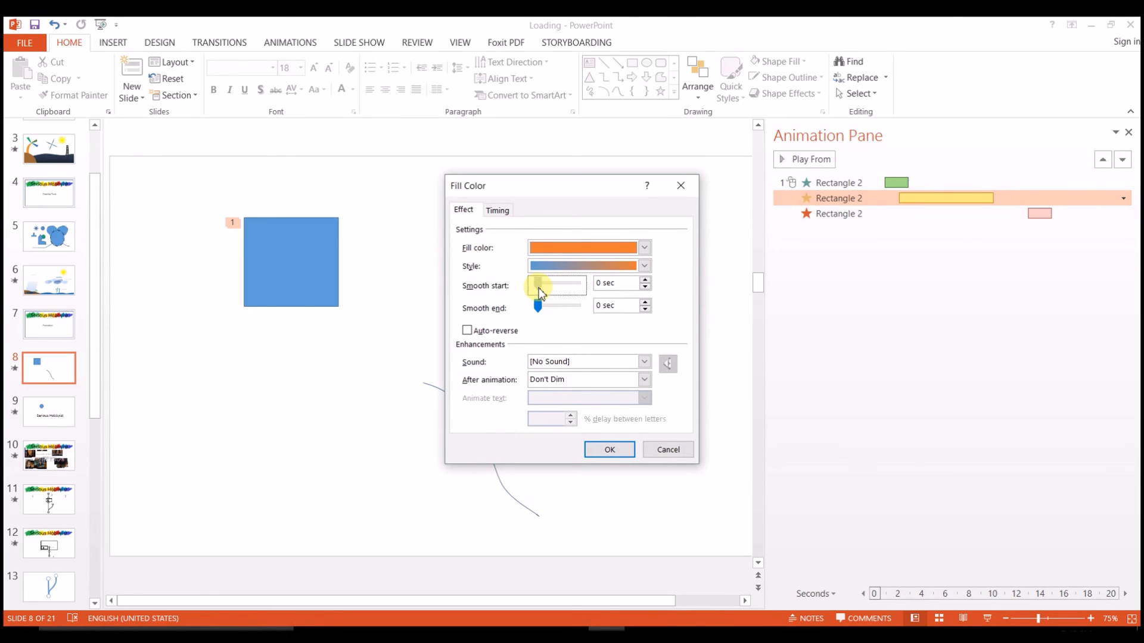
pyautogui.click(540, 305)
pyautogui.moveTo(541, 309); pyautogui.dragTo(552, 308)
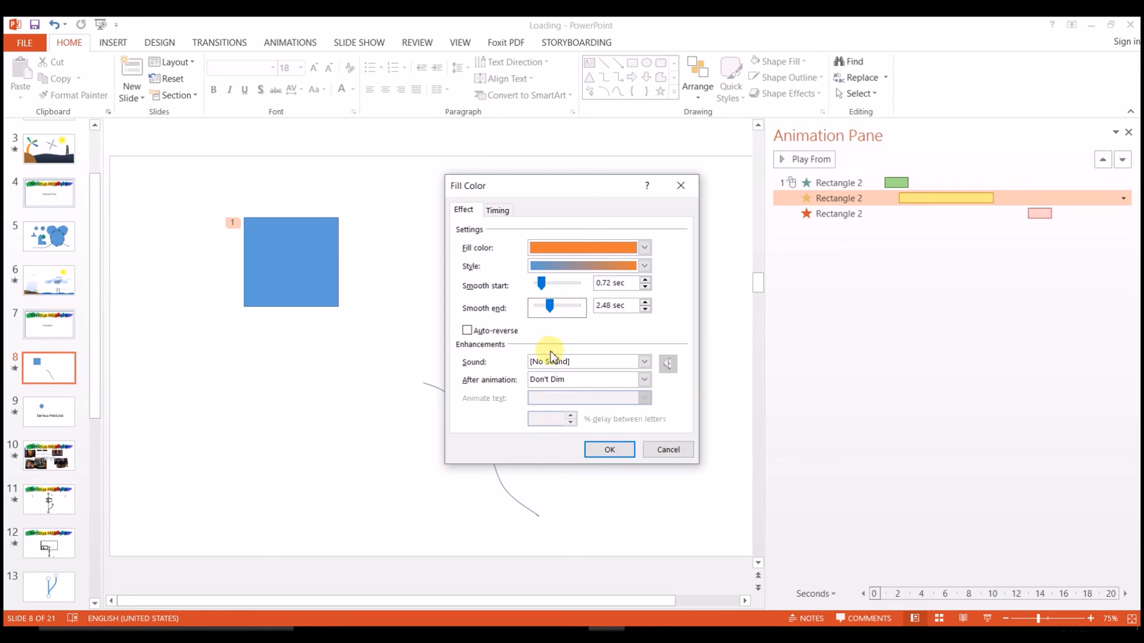
pyautogui.click(614, 449)
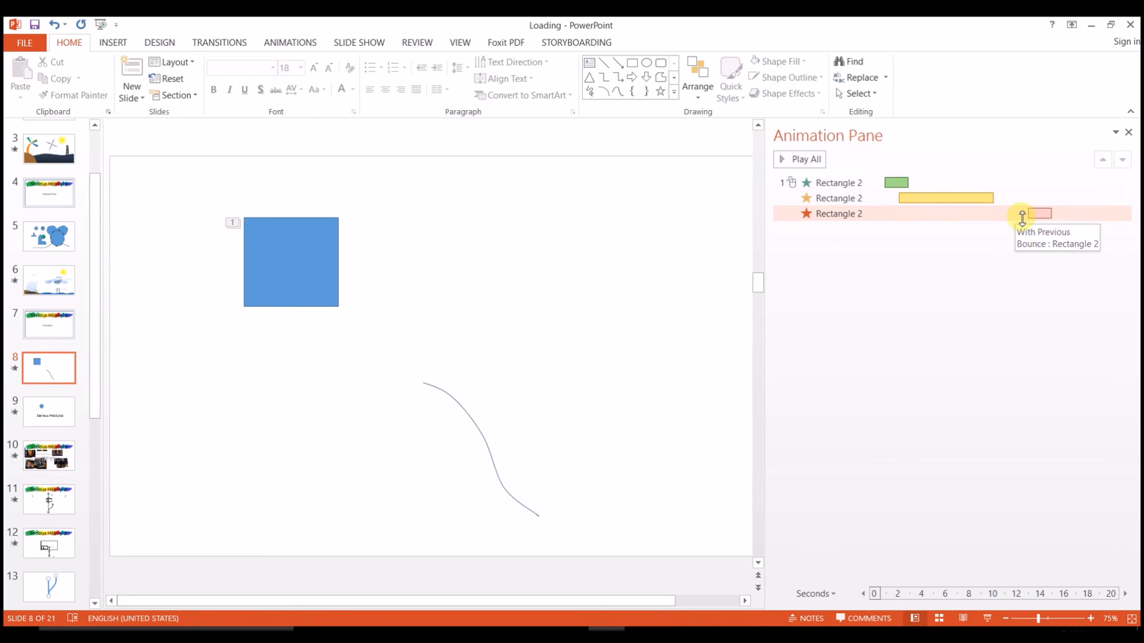
pyautogui.click(987, 618)
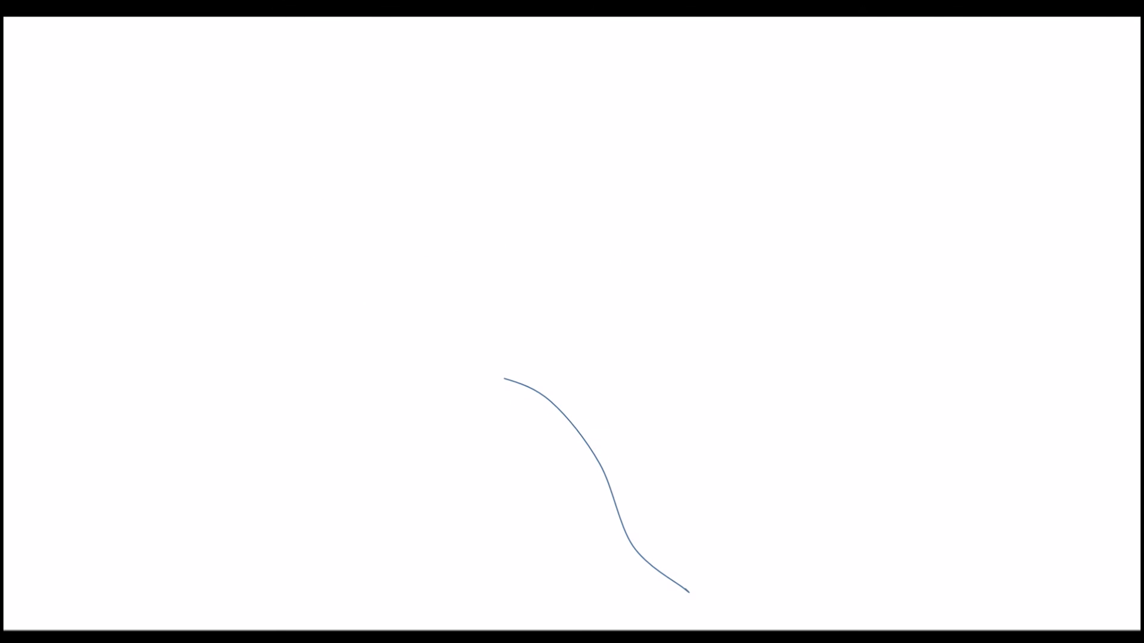
pyautogui.press('Escape')
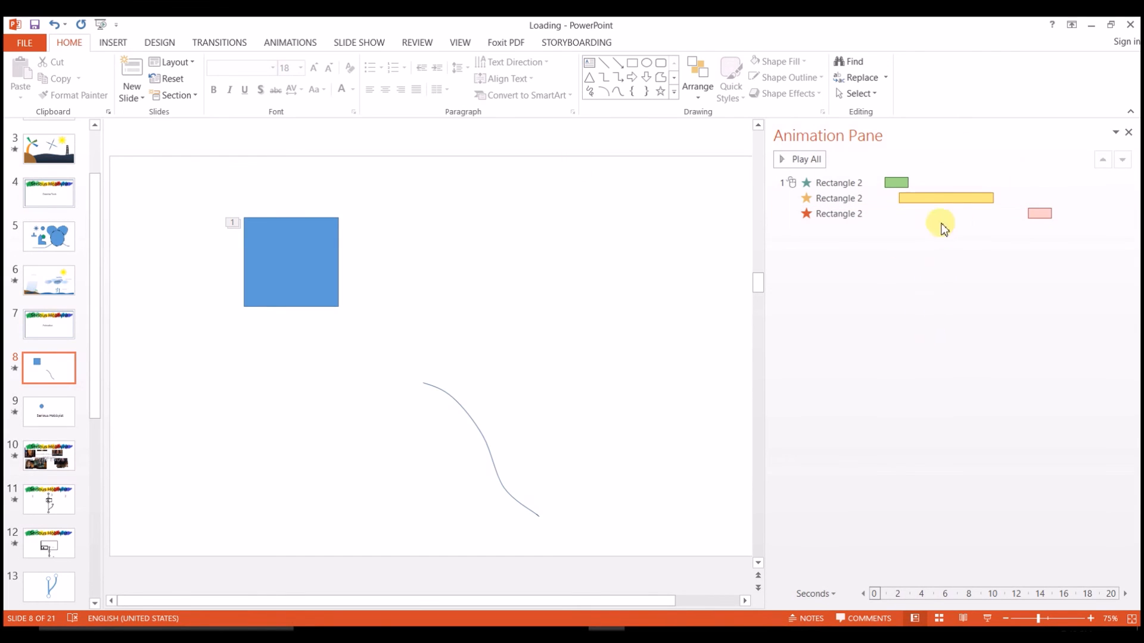
# - Move the square's Bounce exit animation one place earlier, ahead of the Fill Color animation
pyautogui.click(877, 215)
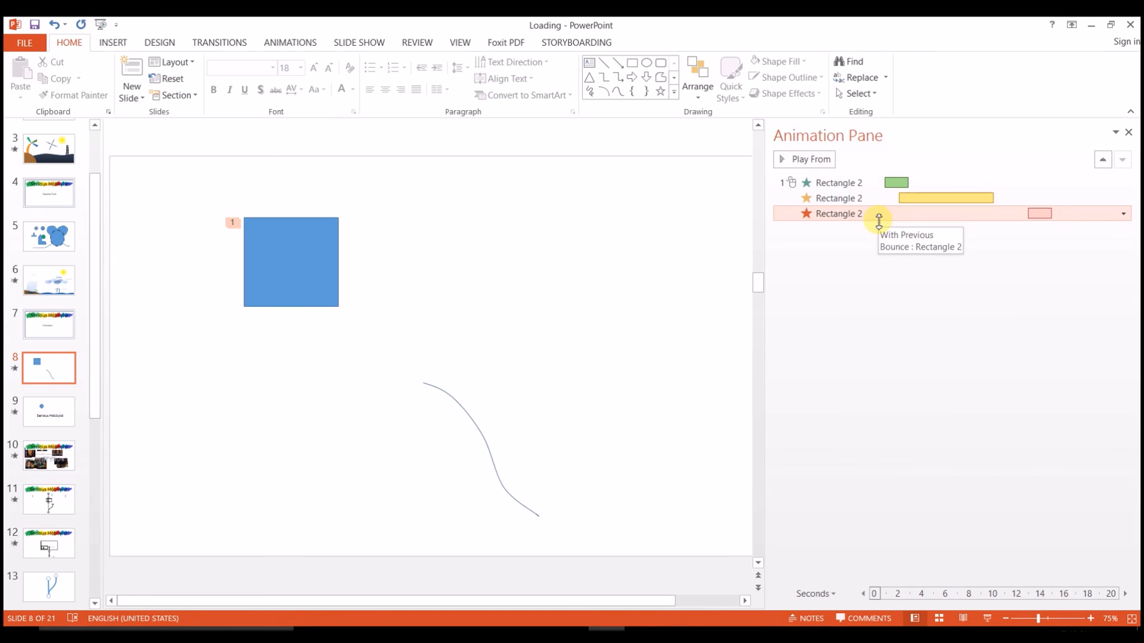
pyautogui.click(1103, 160)
pyautogui.click(860, 324)
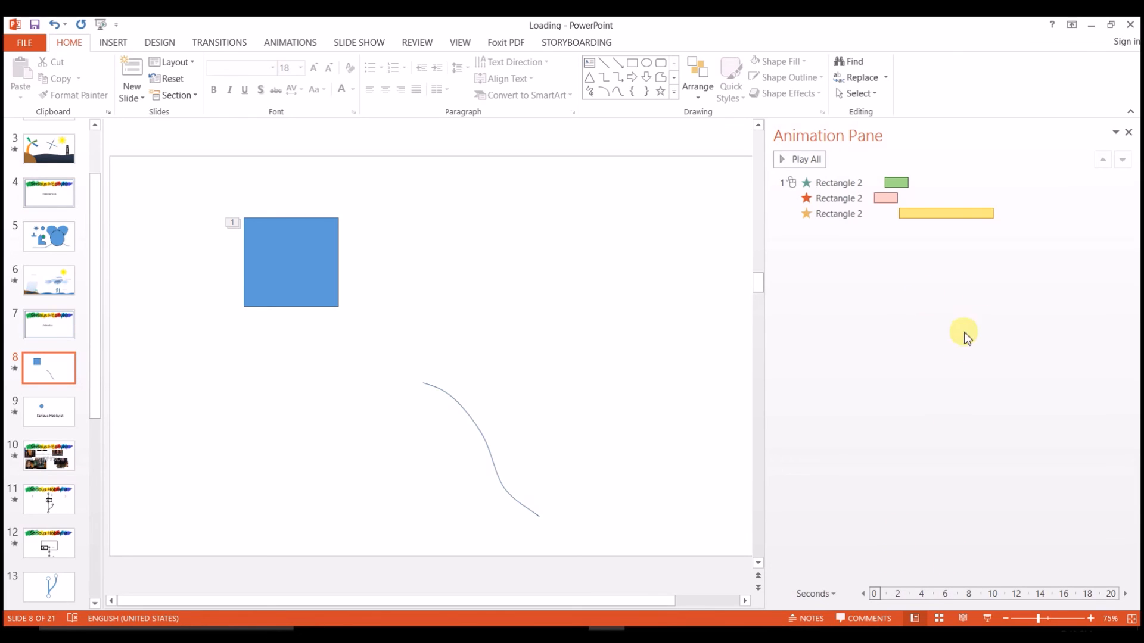
# - Draw a roughly circular oval, slightly larger than the square, to the right of the curve
pyautogui.click(317, 266)
pyautogui.click(516, 259)
pyautogui.click(648, 63)
pyautogui.moveTo(539, 343); pyautogui.dragTo(638, 450)
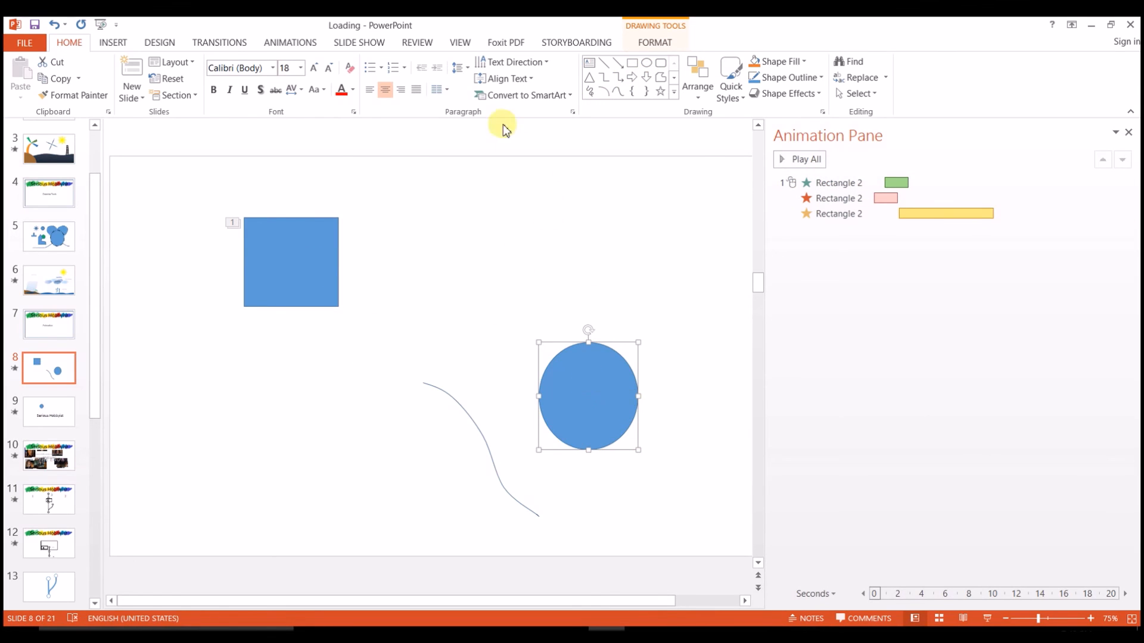
# - Add the Random Bars entrance animation to the oval and view its direction options without changing them
pyautogui.click(289, 43)
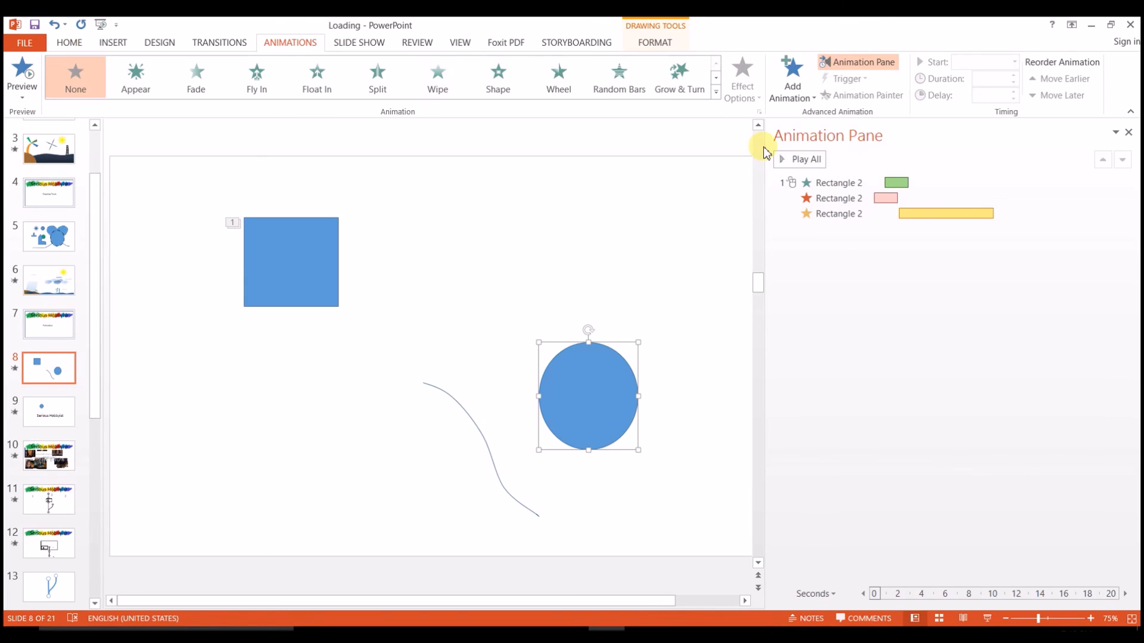
pyautogui.click(791, 81)
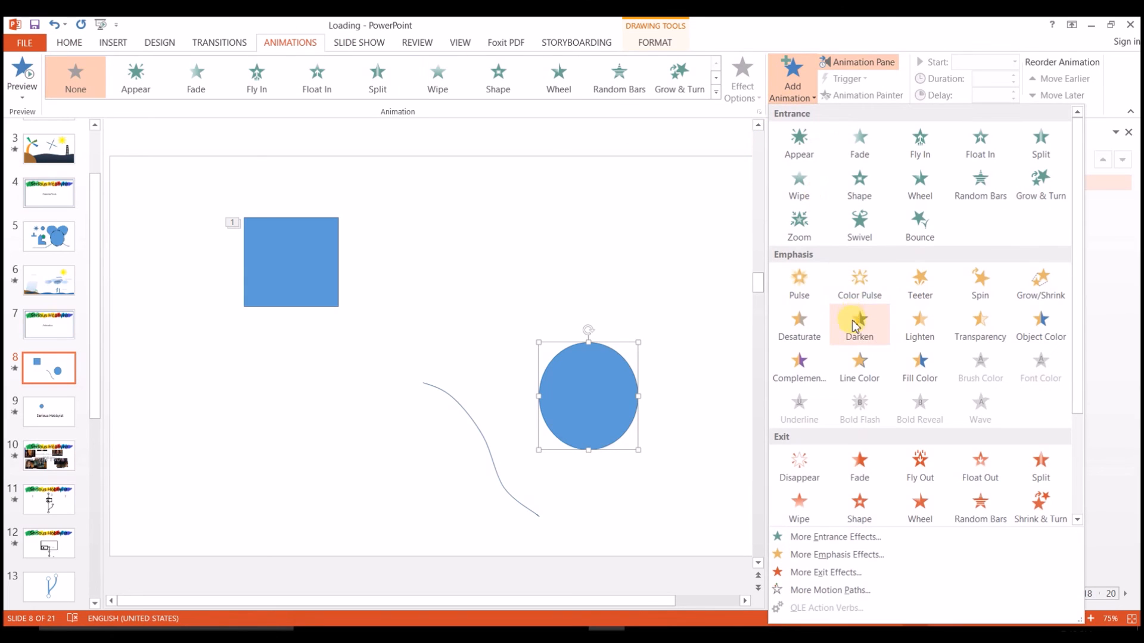
pyautogui.click(980, 190)
pyautogui.click(743, 89)
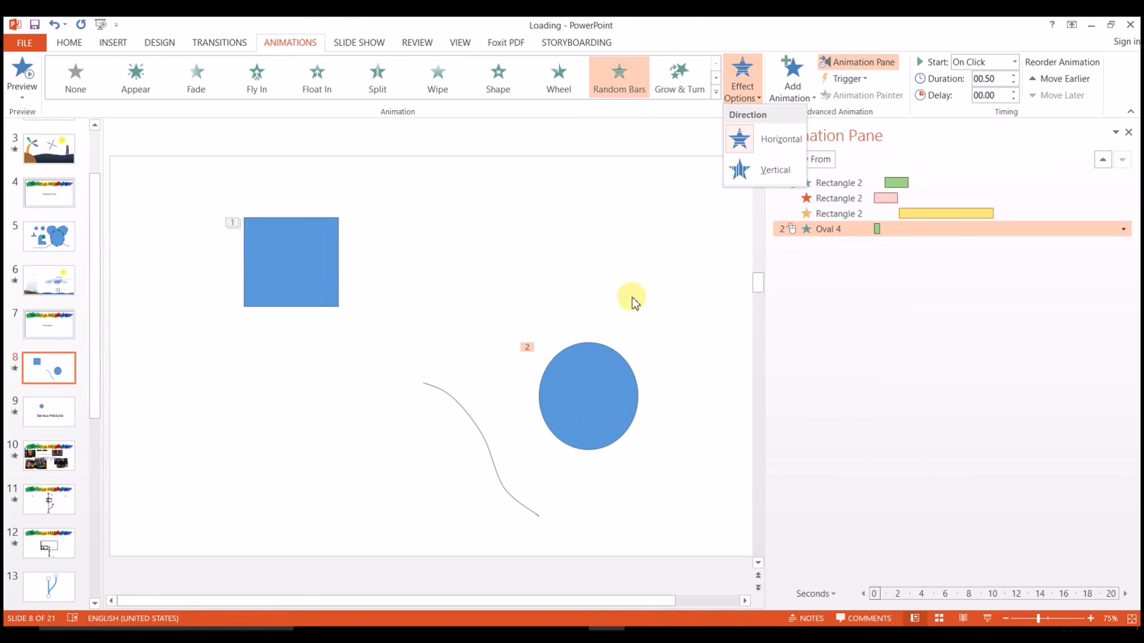
pyautogui.click(632, 319)
# - Add the Desaturate emphasis animation to the oval as a second effect
pyautogui.click(606, 406)
pyautogui.click(793, 90)
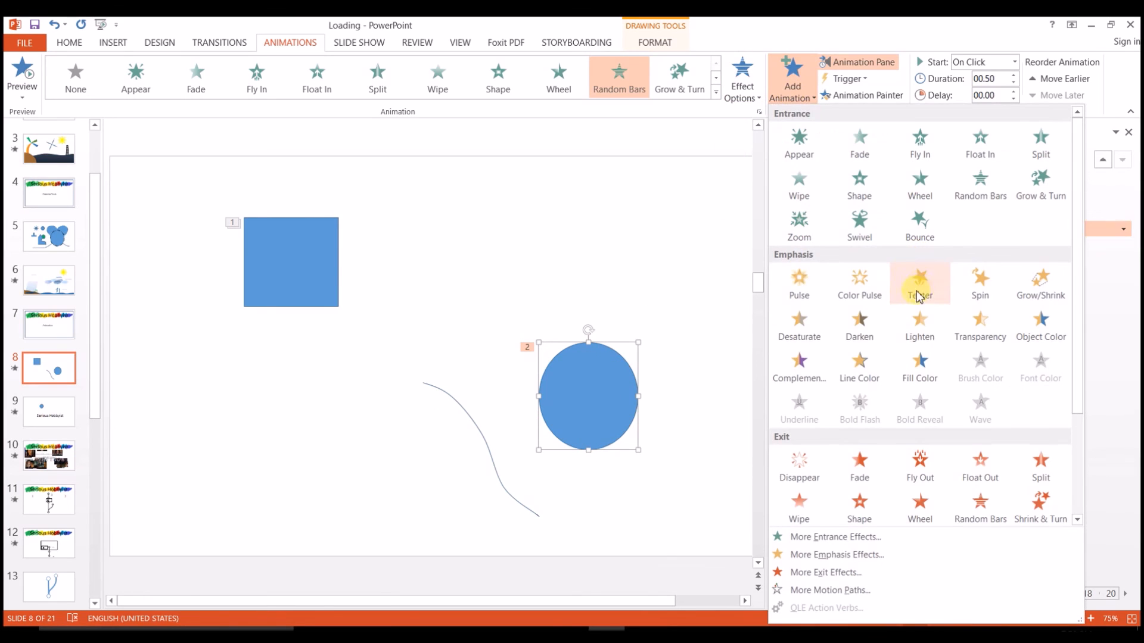
pyautogui.click(806, 325)
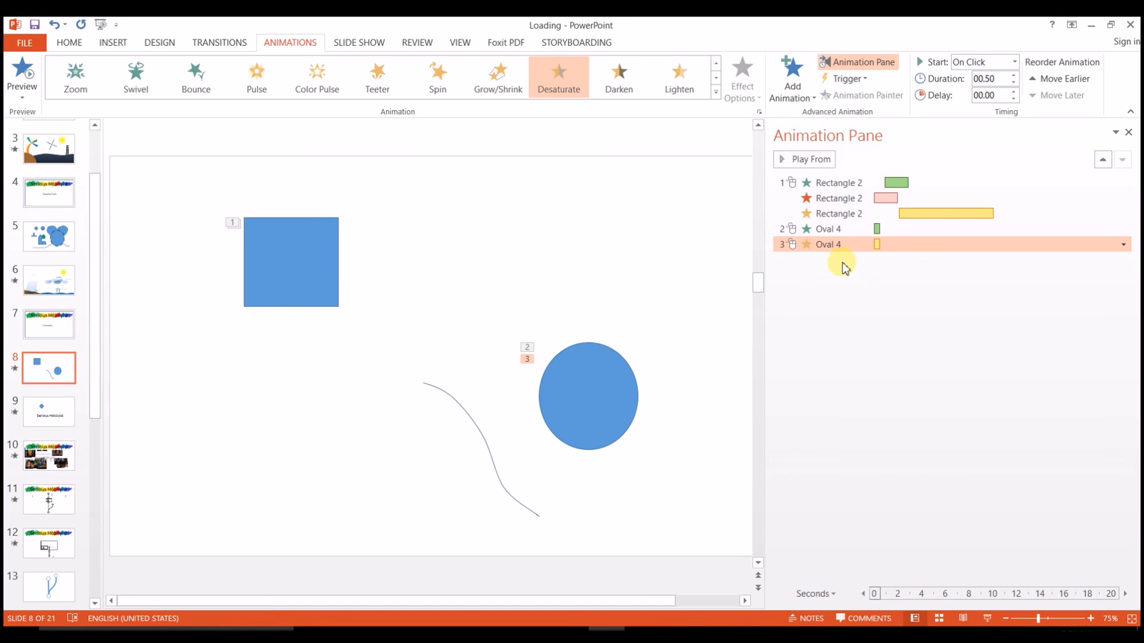
pyautogui.moveTo(811, 247); pyautogui.dragTo(808, 233)
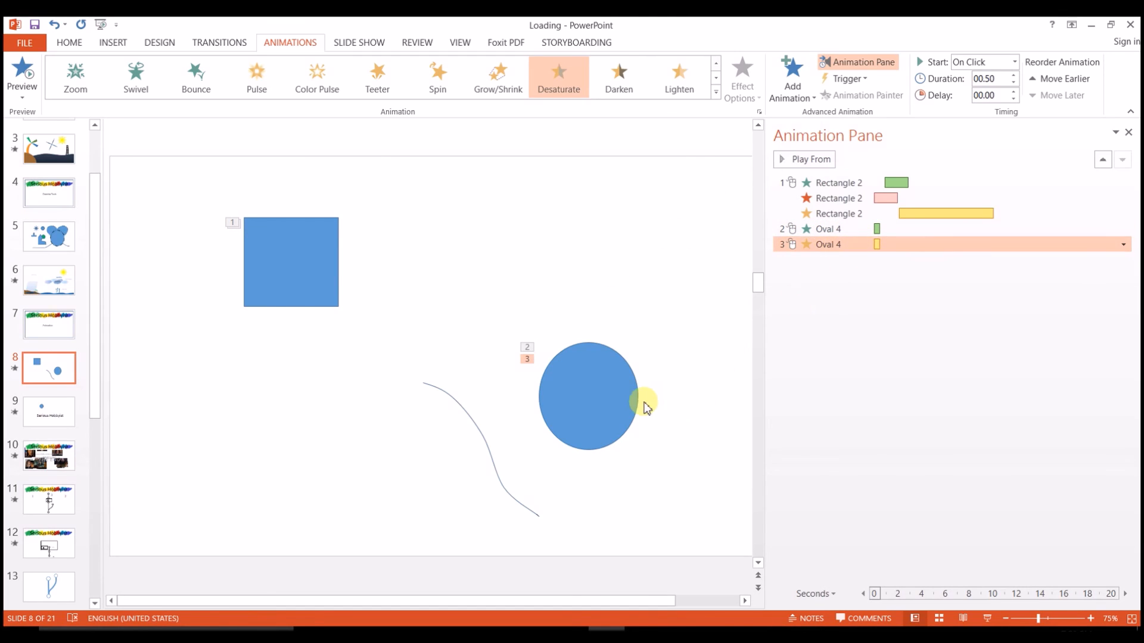
# - Set both of the oval's animations, Desaturate and Random Bars, to start with the previous animation
pyautogui.rightClick(833, 251)
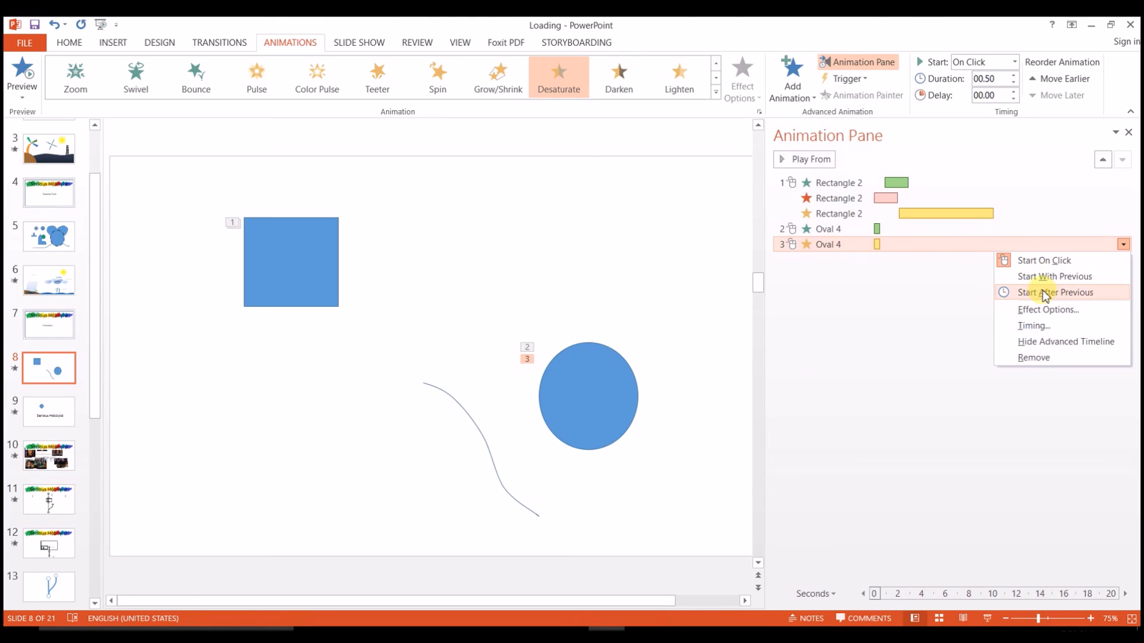
pyautogui.click(1055, 277)
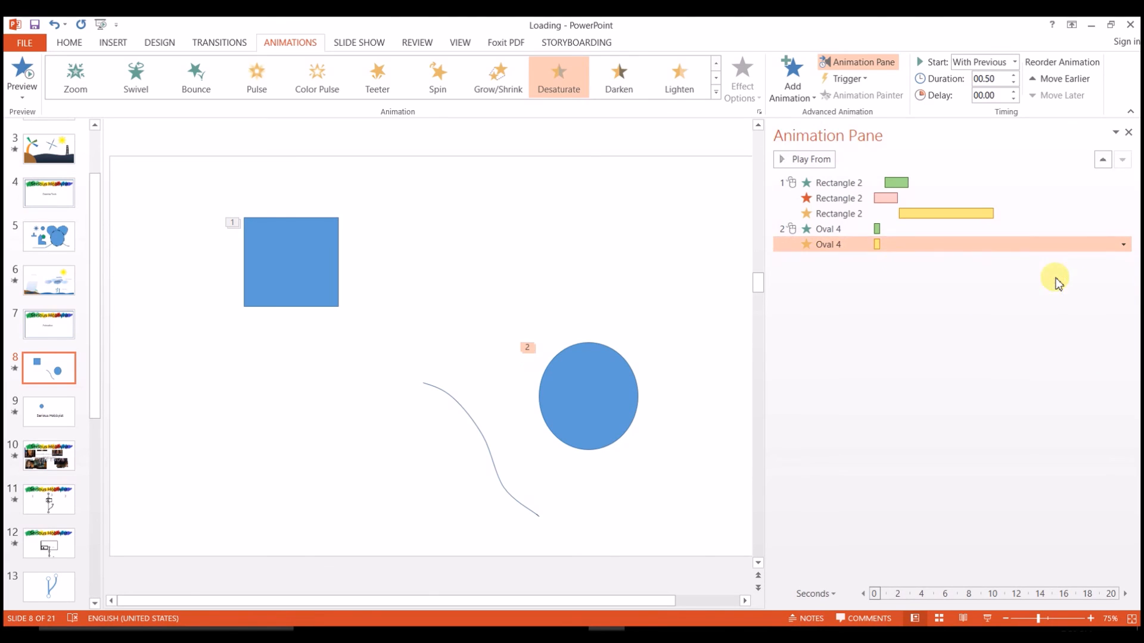
pyautogui.rightClick(843, 235)
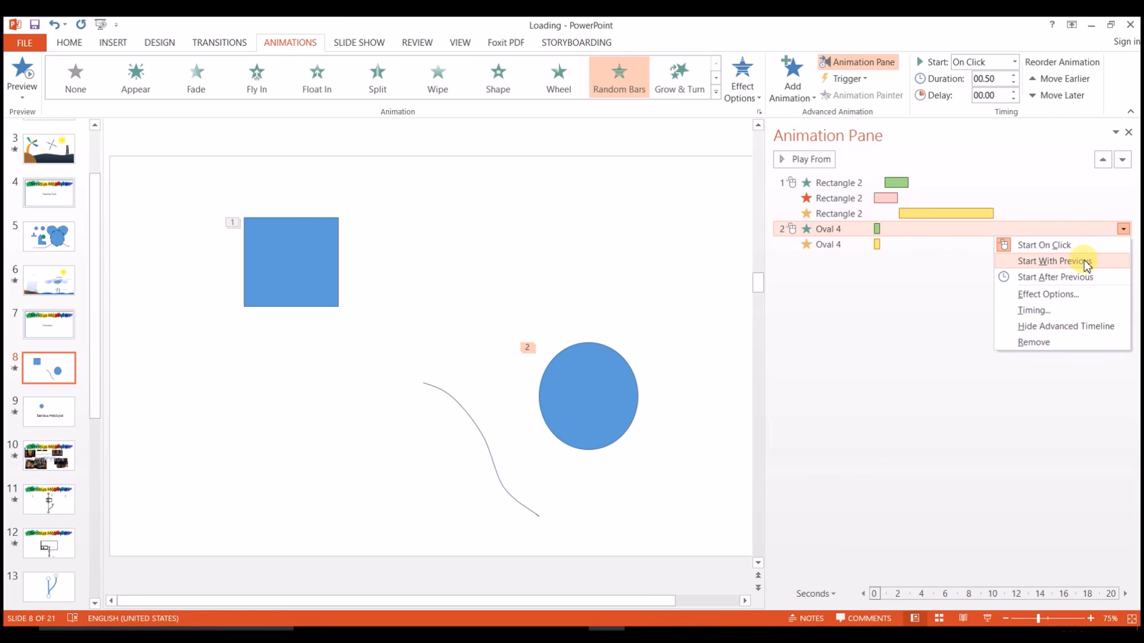
pyautogui.click(1086, 262)
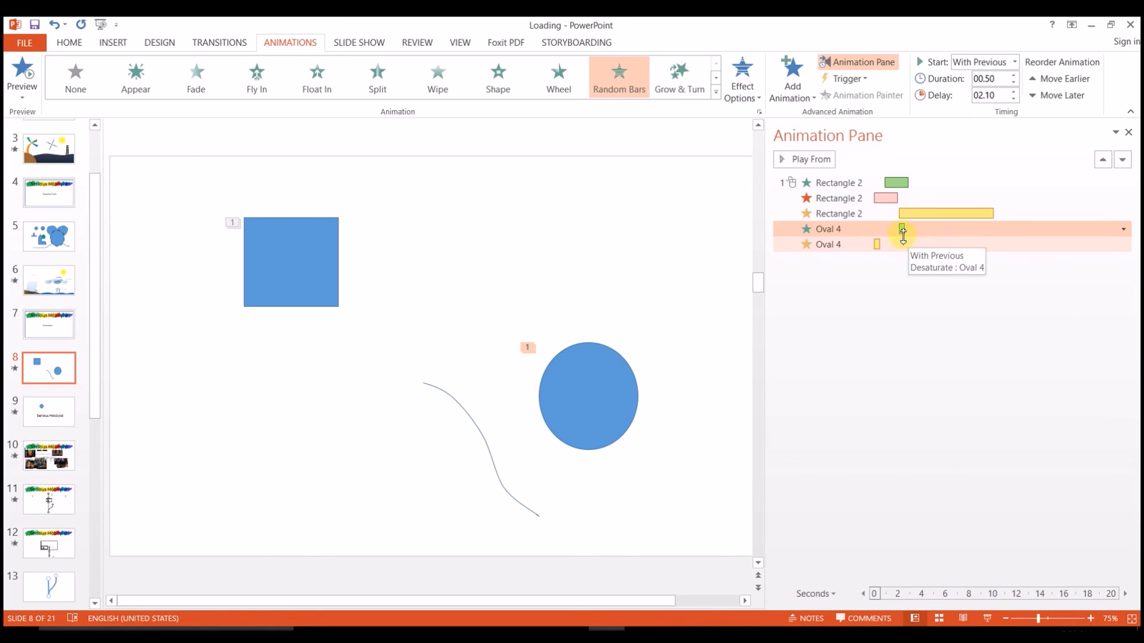
# - Shift the oval's Random Bars animation later on the timeline to overlap Fill Color, and delay Desaturate to 6.5 seconds
pyautogui.moveTo(901, 231); pyautogui.dragTo(951, 229)
pyautogui.click(879, 244)
pyautogui.moveTo(879, 246); pyautogui.dragTo(948, 247)
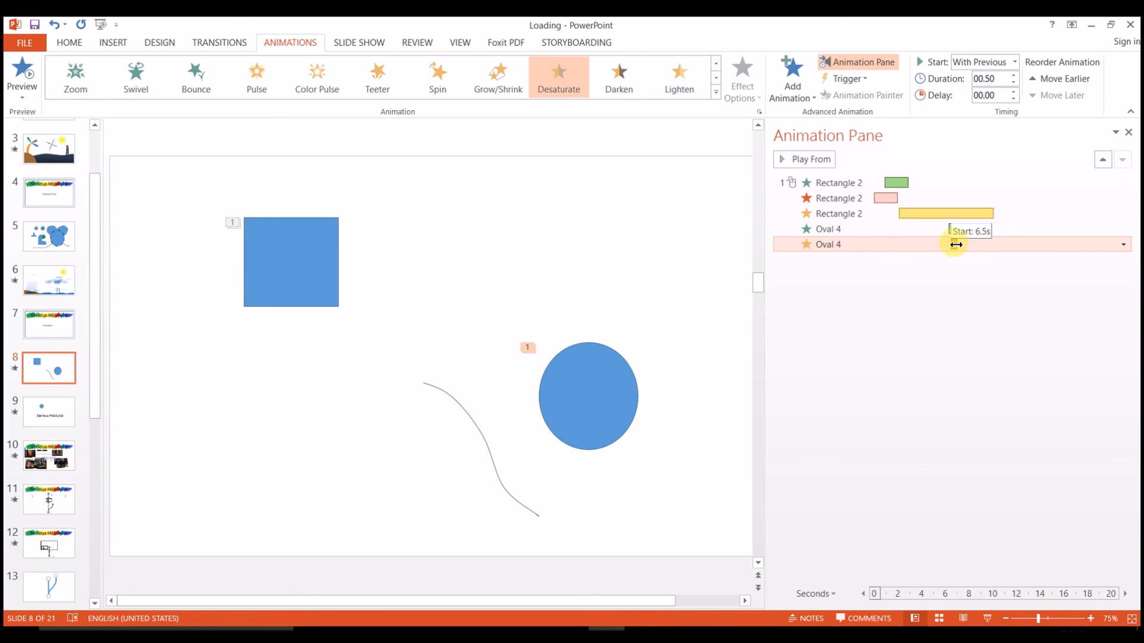
pyautogui.moveTo(955, 244); pyautogui.dragTo(954, 244)
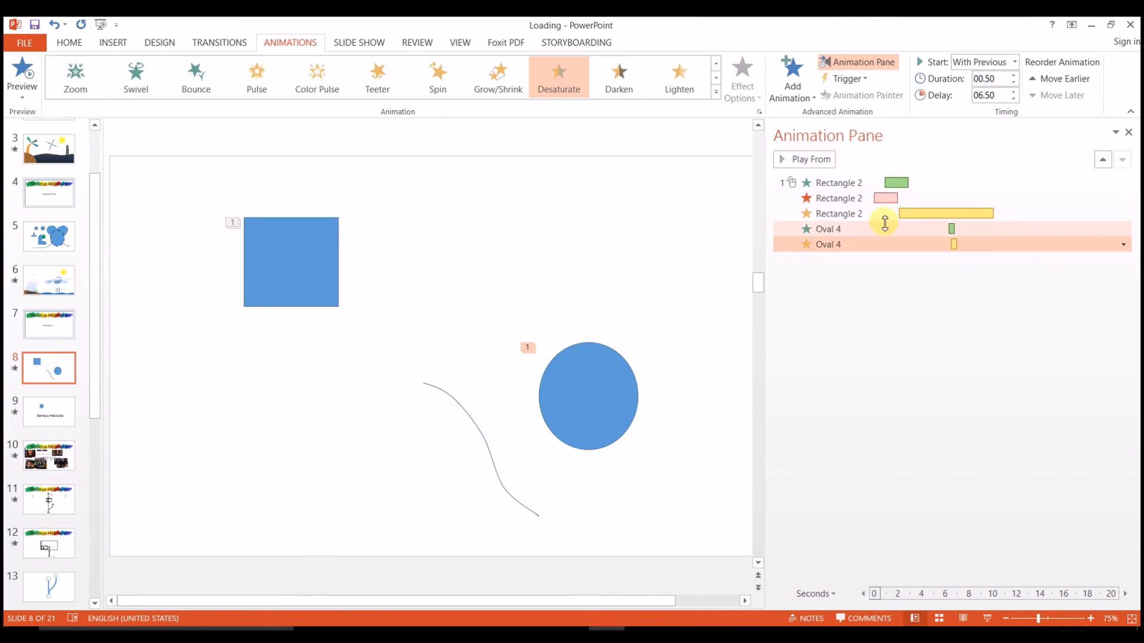
# - Move the square's Bounce exit animation back below Fill Color, and select each shape to identify its own animations
pyautogui.click(835, 200)
pyautogui.moveTo(835, 202); pyautogui.dragTo(842, 221)
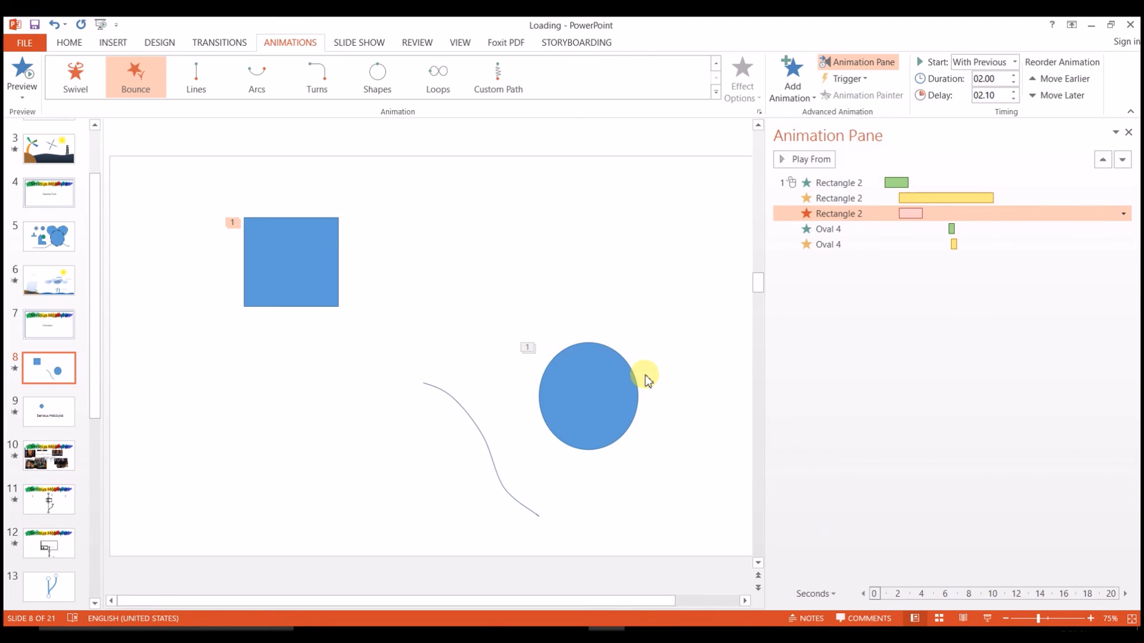
pyautogui.click(326, 269)
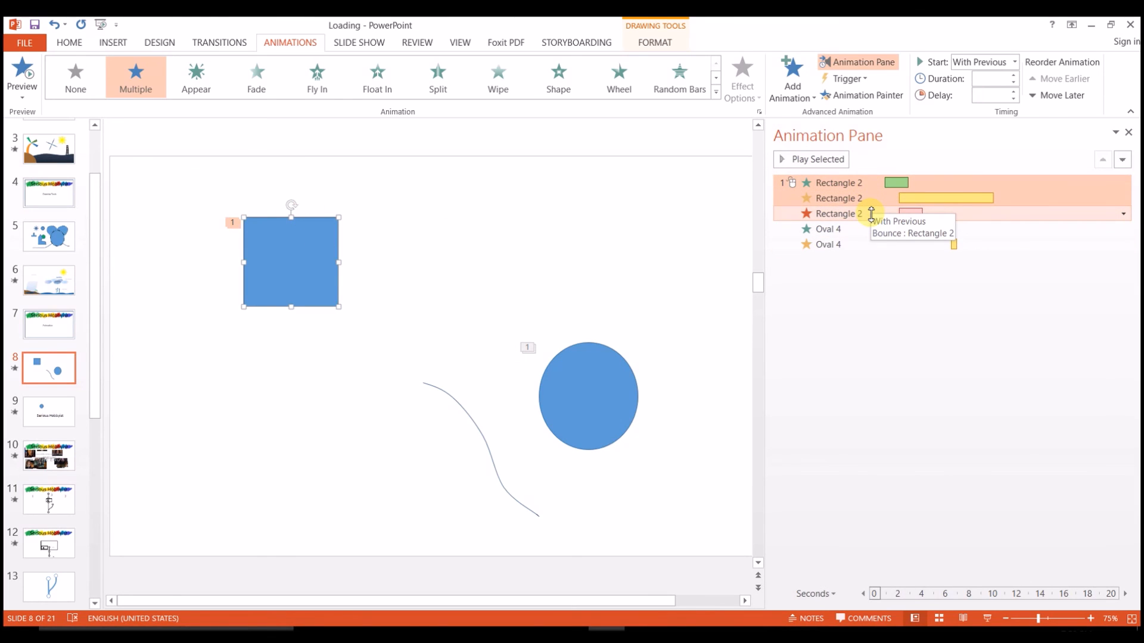
pyautogui.click(615, 388)
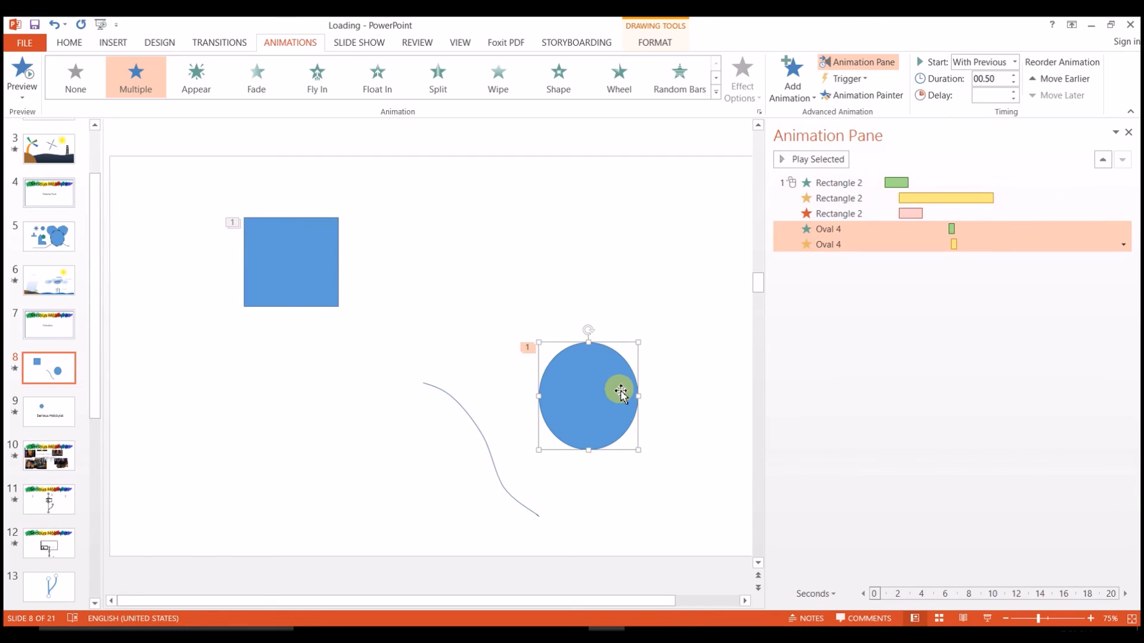